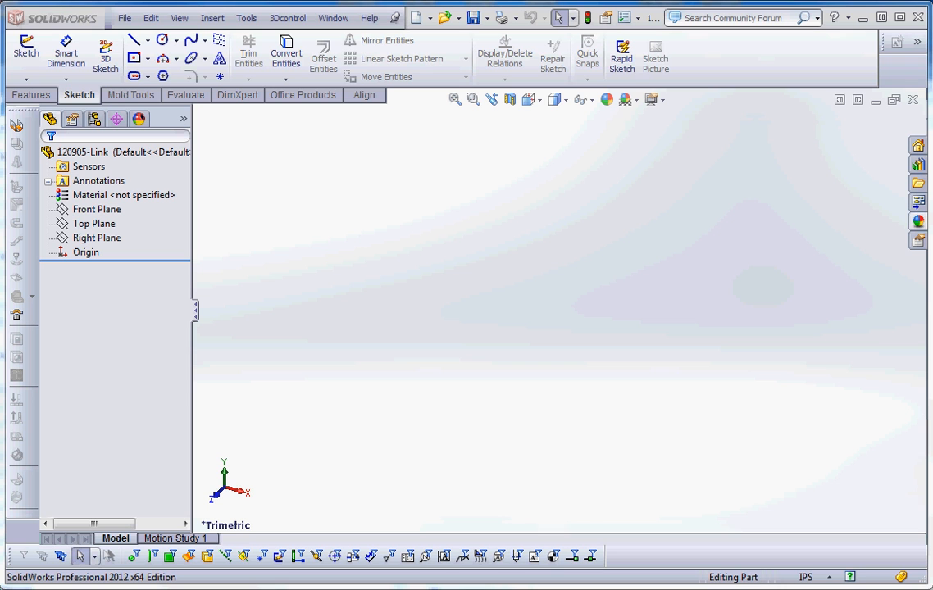
# Start a sketch on the Front Plane and draw a circle about 1.5 in in diameter centred on the origin
pyautogui.click(103, 210)
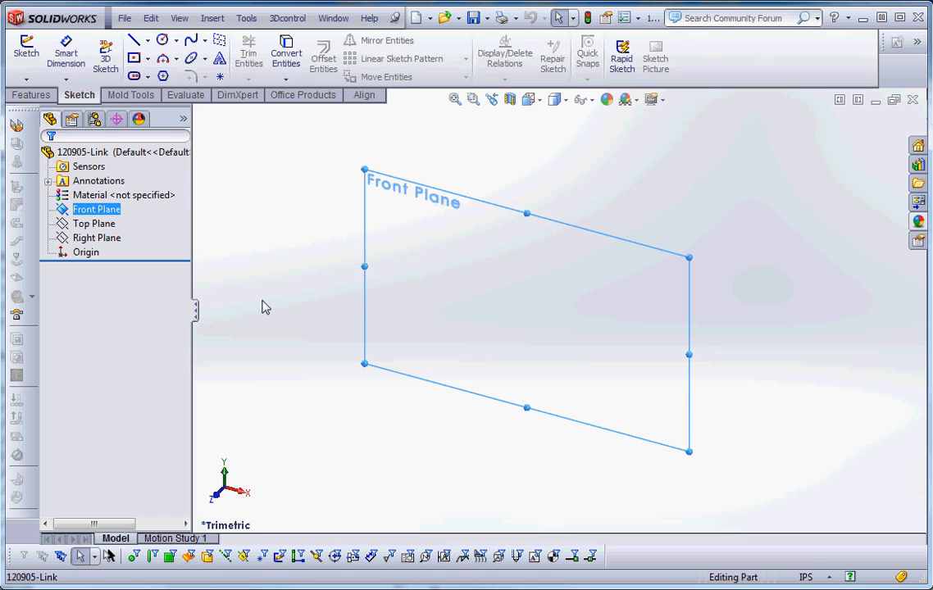
pyautogui.click(30, 63)
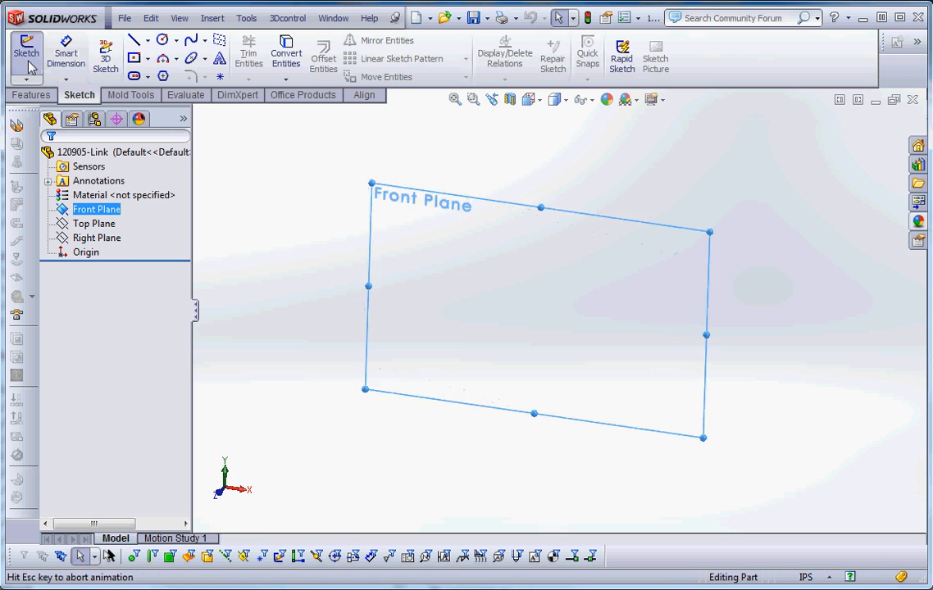
pyautogui.click(163, 42)
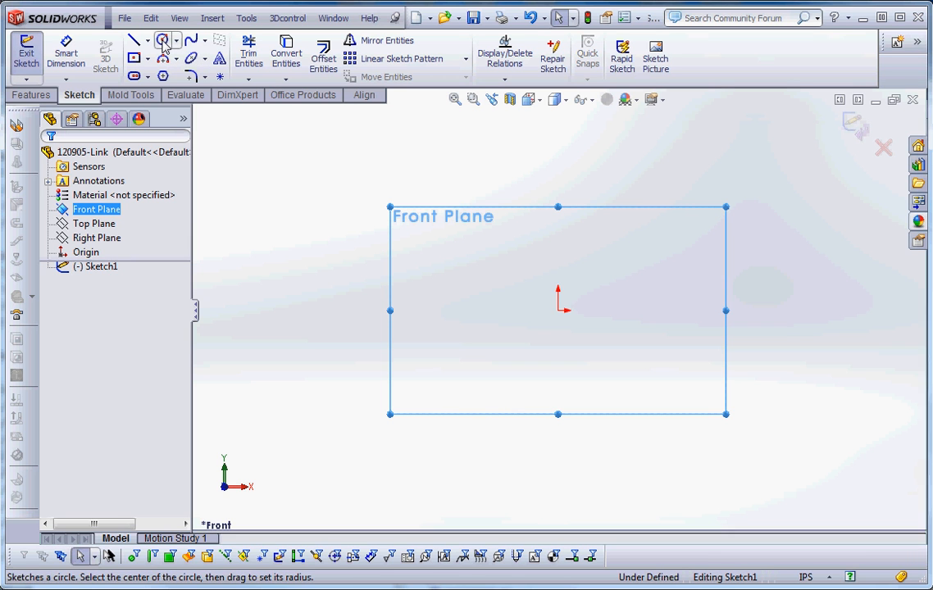
pyautogui.click(558, 310)
pyautogui.click(587, 294)
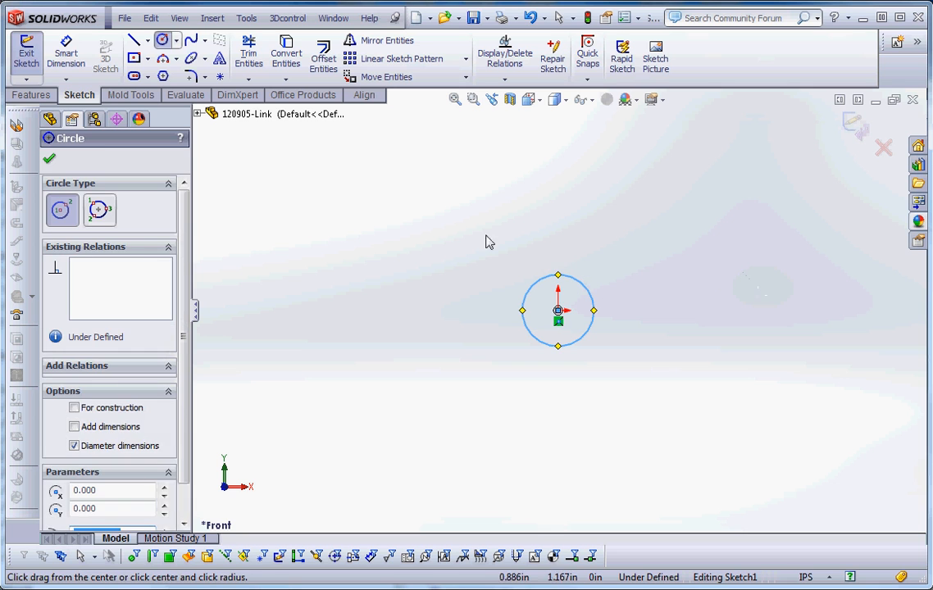
# Dimension the circle's diameter to 0.4 in and move the dimension text closer to the circle
pyautogui.click(65, 53)
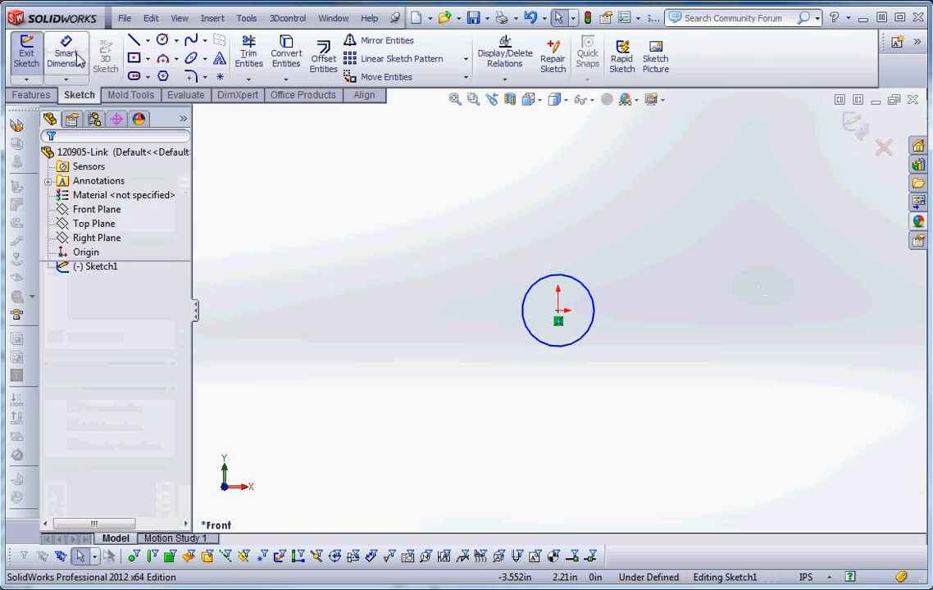
pyautogui.click(532, 290)
pyautogui.click(488, 257)
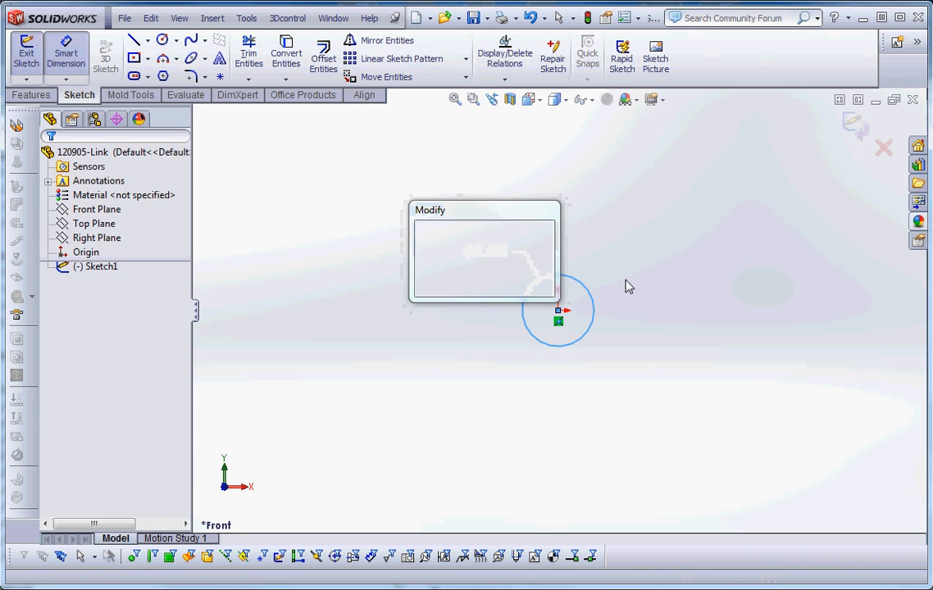
pyautogui.write('40')
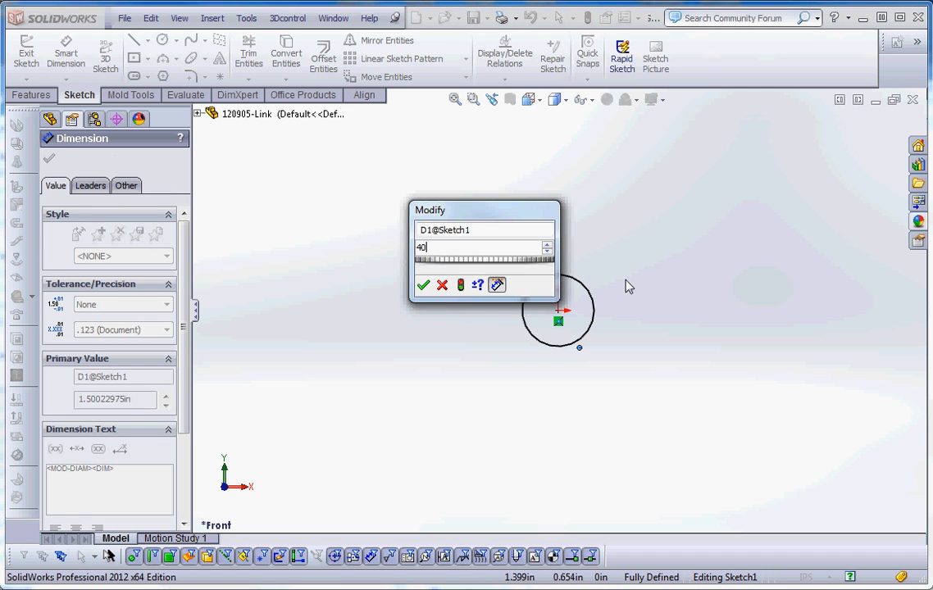
pyautogui.press('BackSpace')
pyautogui.write('.4')
pyautogui.press('Return')
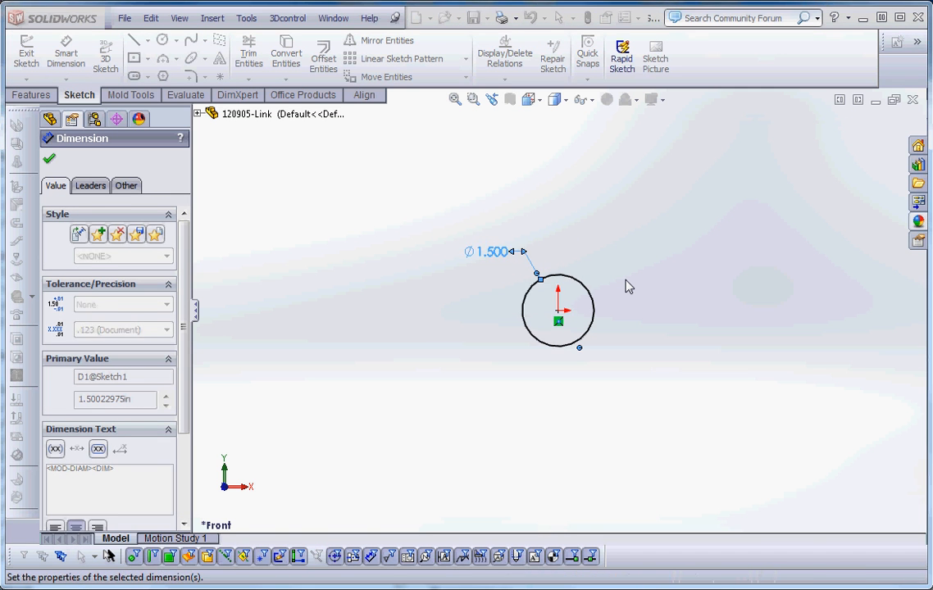
pyautogui.click(591, 337)
pyautogui.scroll(-3, 576, 317)
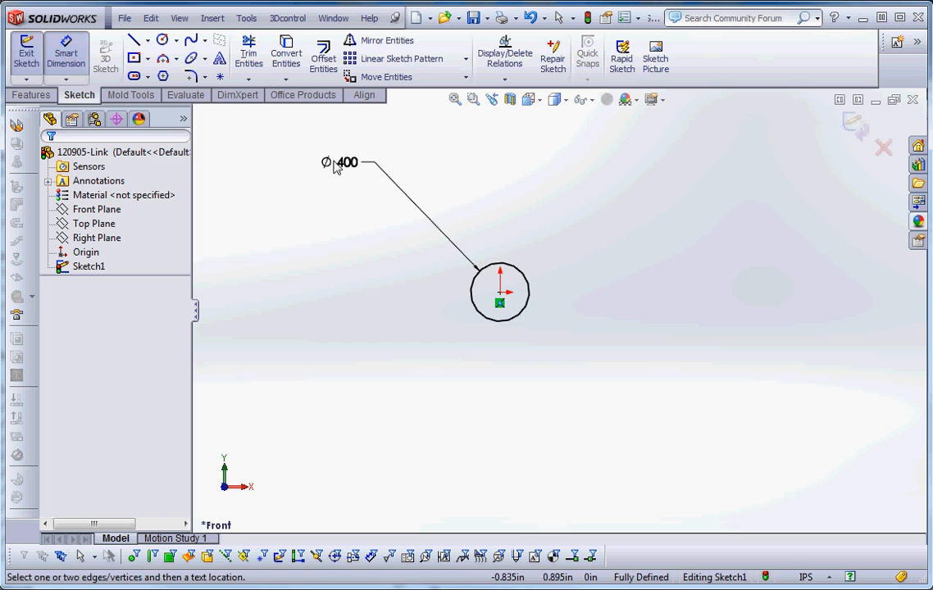
pyautogui.moveTo(366, 181); pyautogui.dragTo(435, 269)
pyautogui.press('Escape')
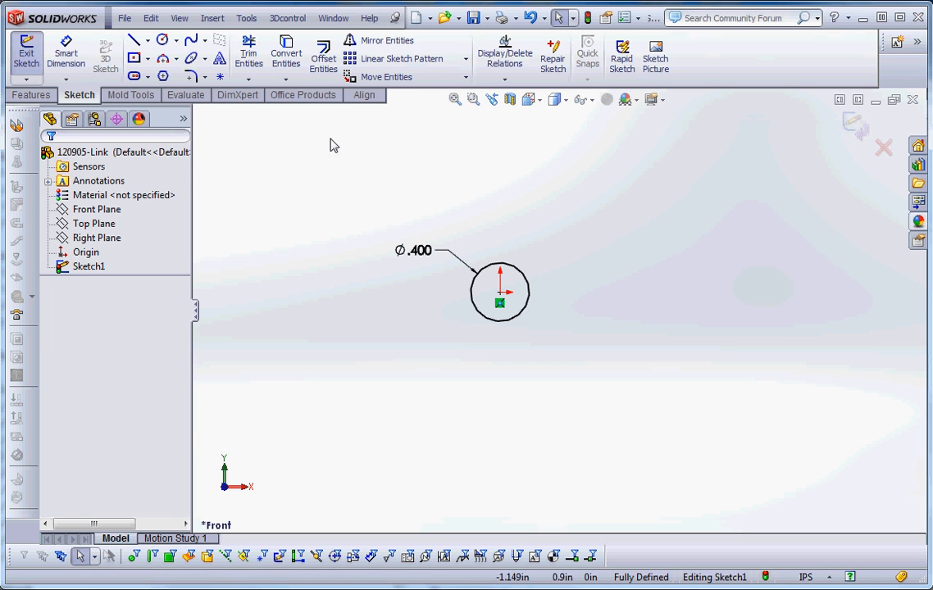
# Sketch a horizontal straight slot from the origin, about 1.92 in between centres and about 1.01 in wide
pyautogui.click(134, 77)
pyautogui.click(148, 78)
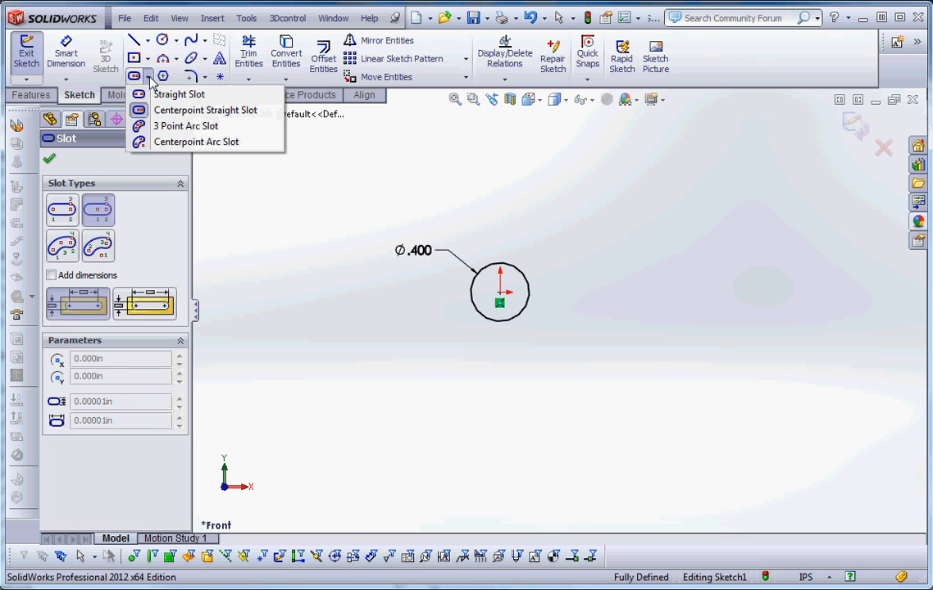
pyautogui.click(168, 94)
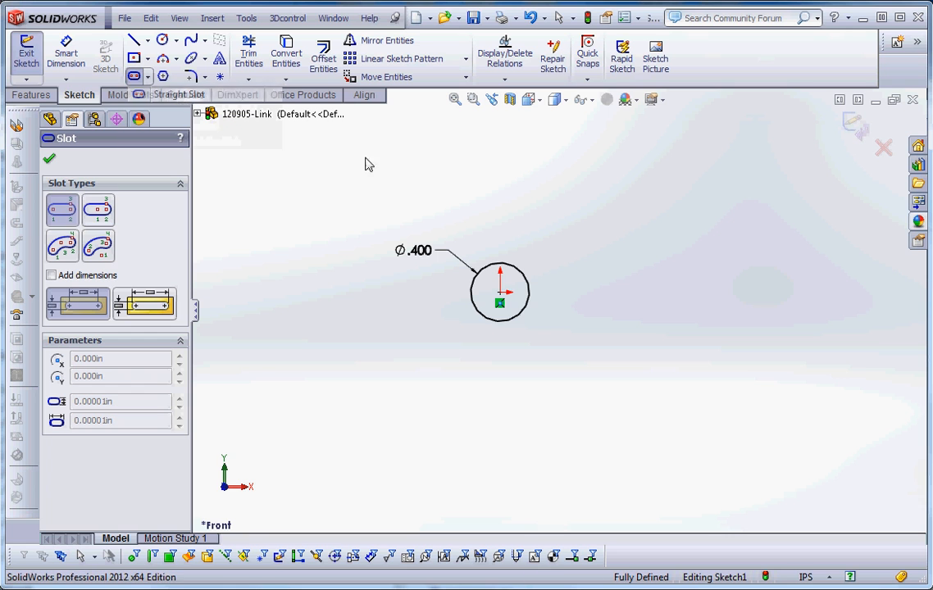
pyautogui.click(500, 292)
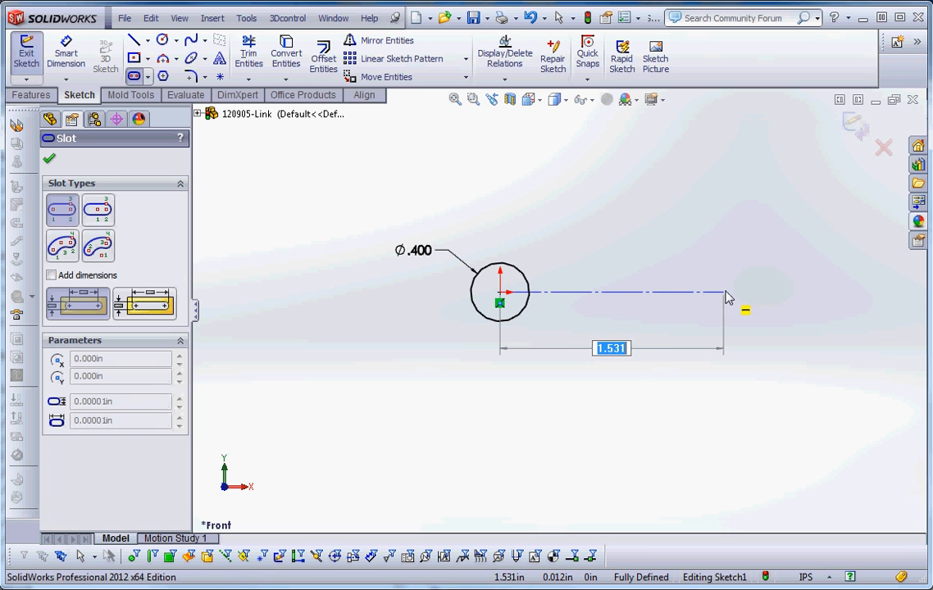
pyautogui.click(783, 293)
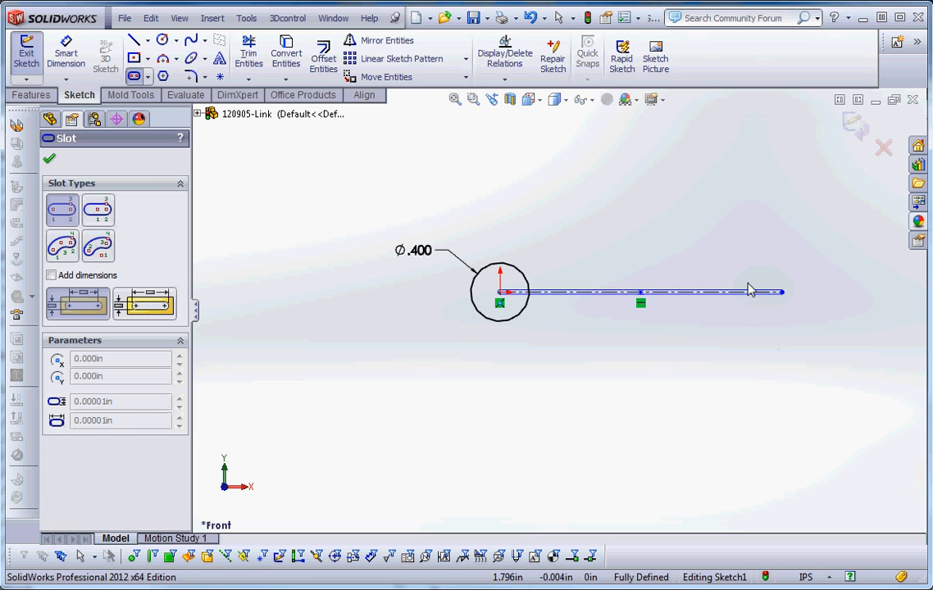
pyautogui.click(758, 218)
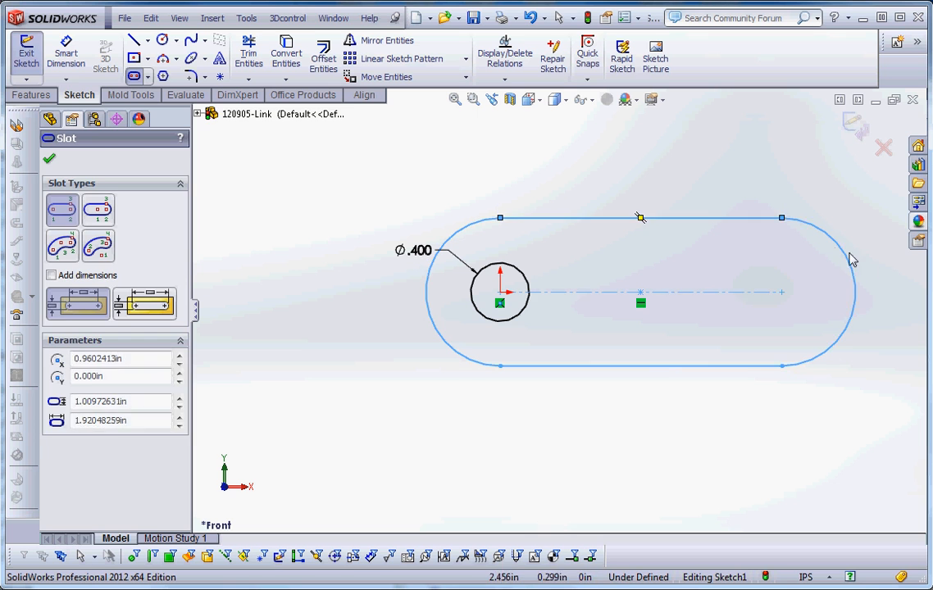
pyautogui.press('Escape')
# Dimension the radius of the slot's end arc around the circle to 0.5 in
pyautogui.click(65, 51)
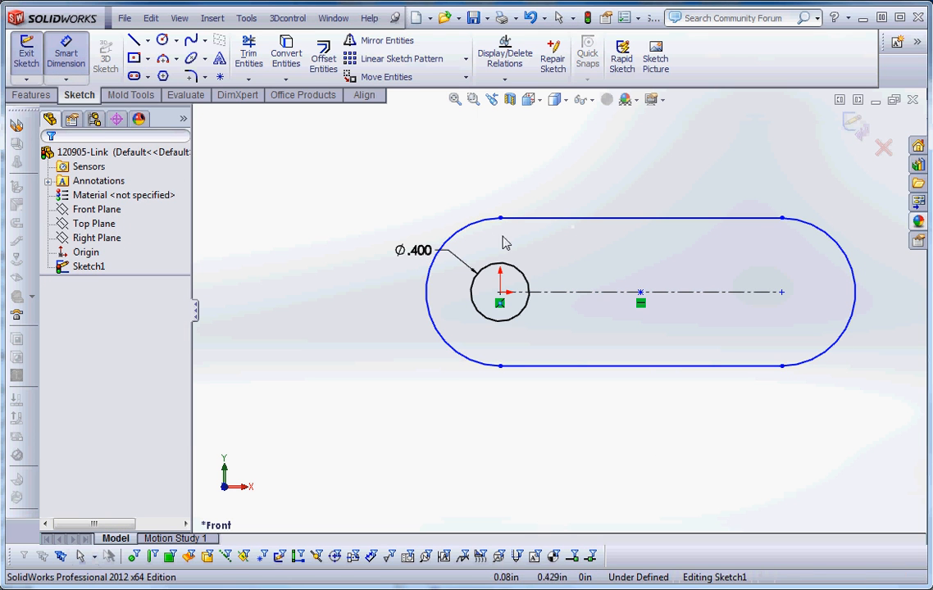
pyautogui.click(459, 237)
pyautogui.click(386, 199)
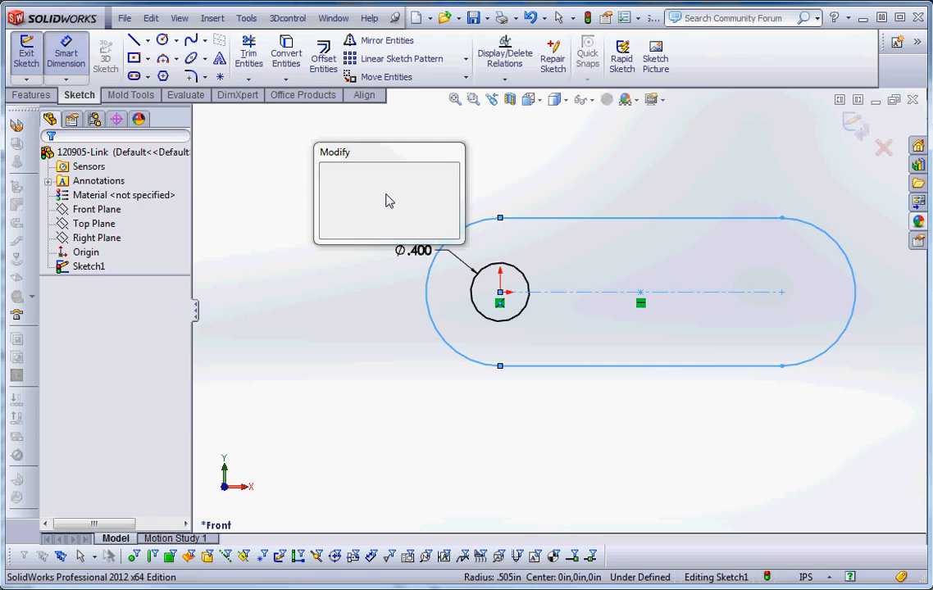
pyautogui.press('Return')
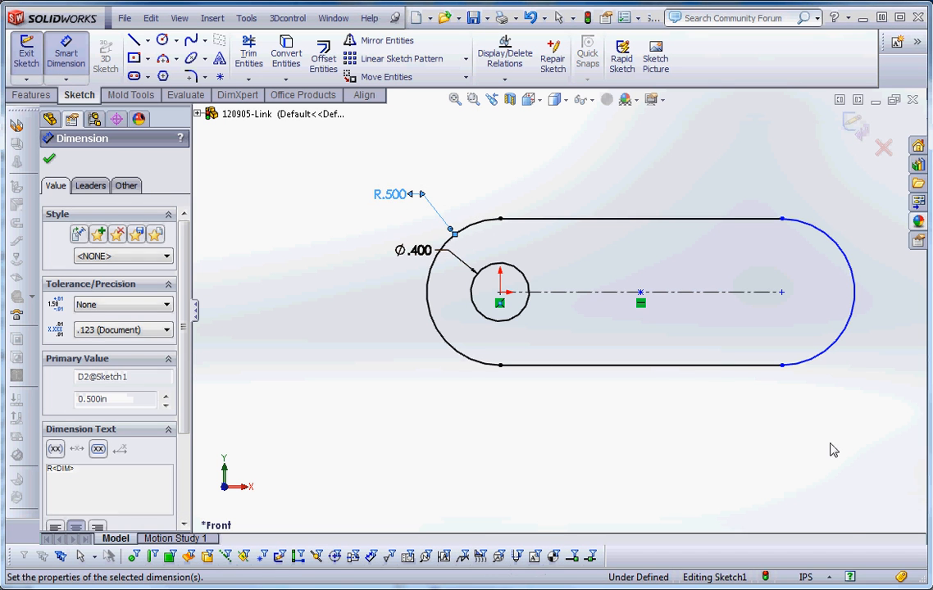
# Dimension the slot's centre-to-centre length to 2 in
pyautogui.click(614, 293)
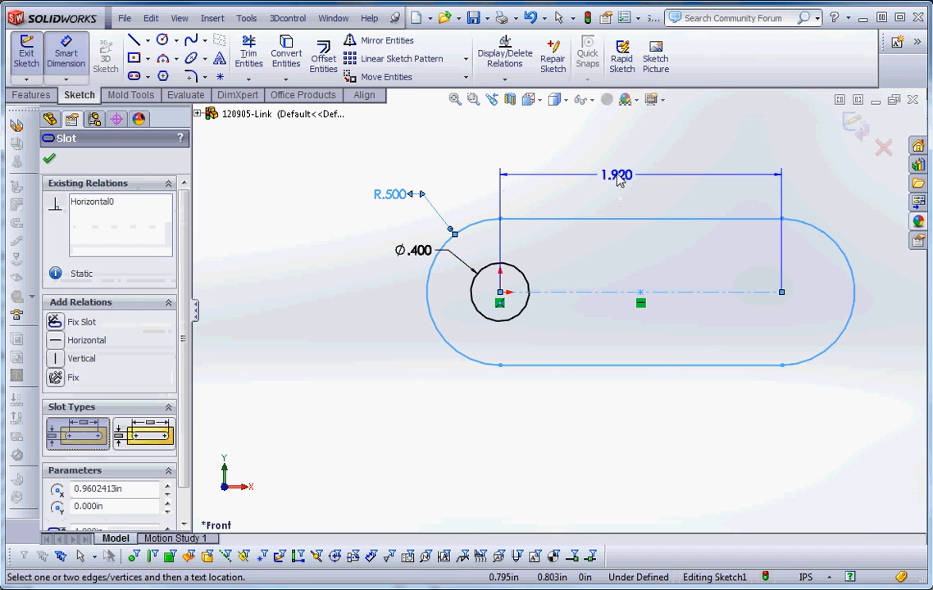
pyautogui.click(619, 175)
pyautogui.write('2.000in')
pyautogui.press('Return')
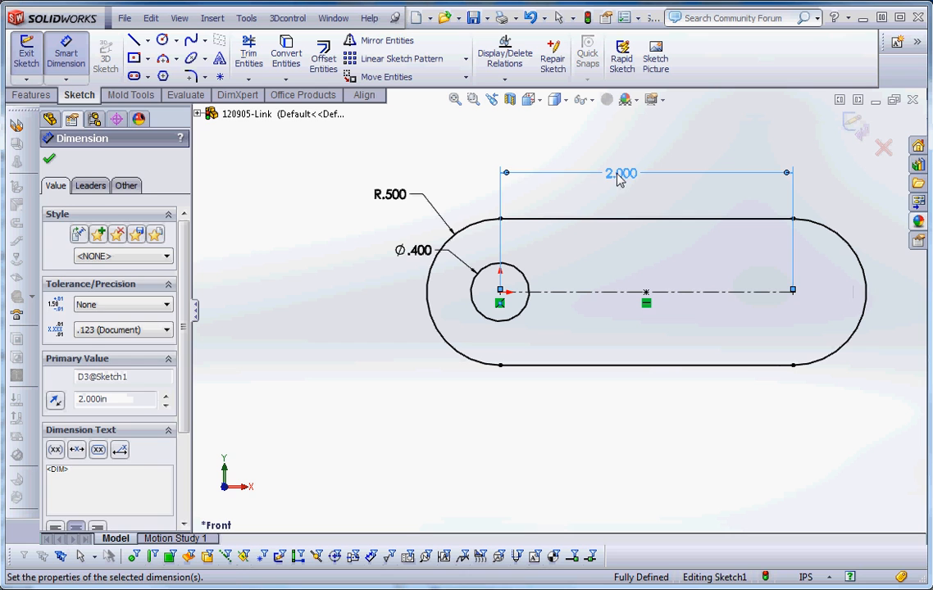
pyautogui.click(648, 411)
pyautogui.scroll(2, 627, 307)
pyautogui.scroll(-3, 672, 234)
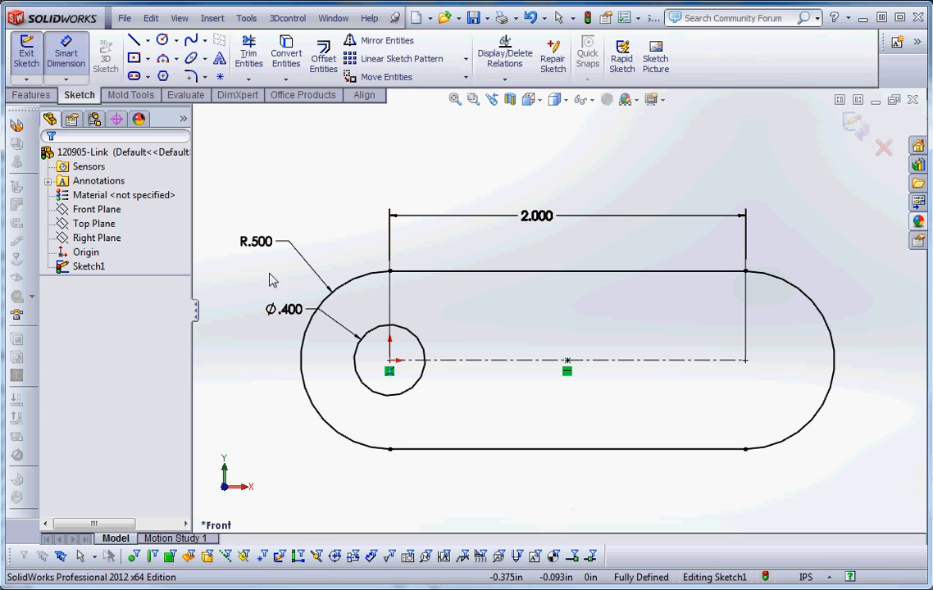
# Exit the sketch and extrude only its outer slot contour 0.25 in as a Mid Plane boss
pyautogui.click(587, 18)
pyautogui.click(90, 267)
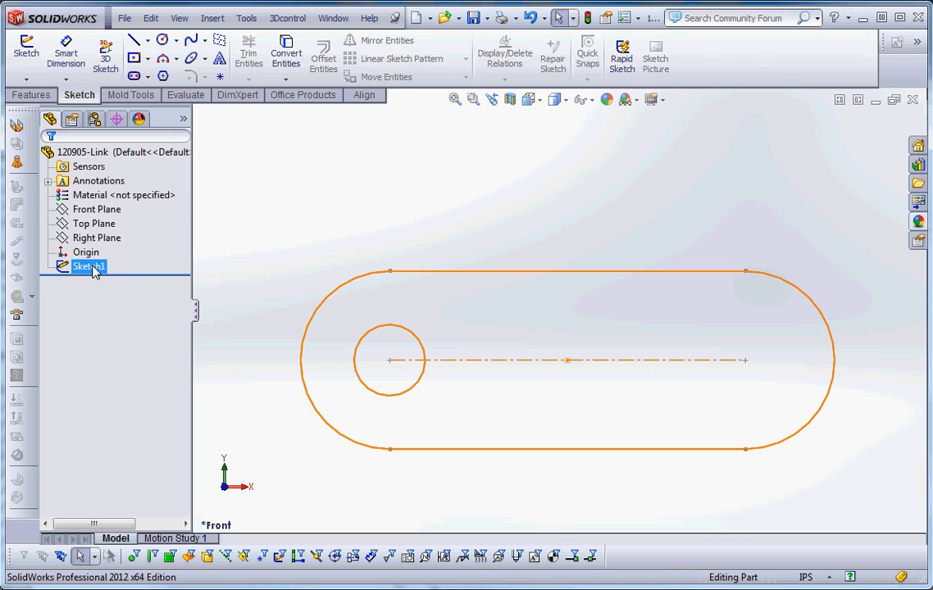
pyautogui.doubleClick(90, 266)
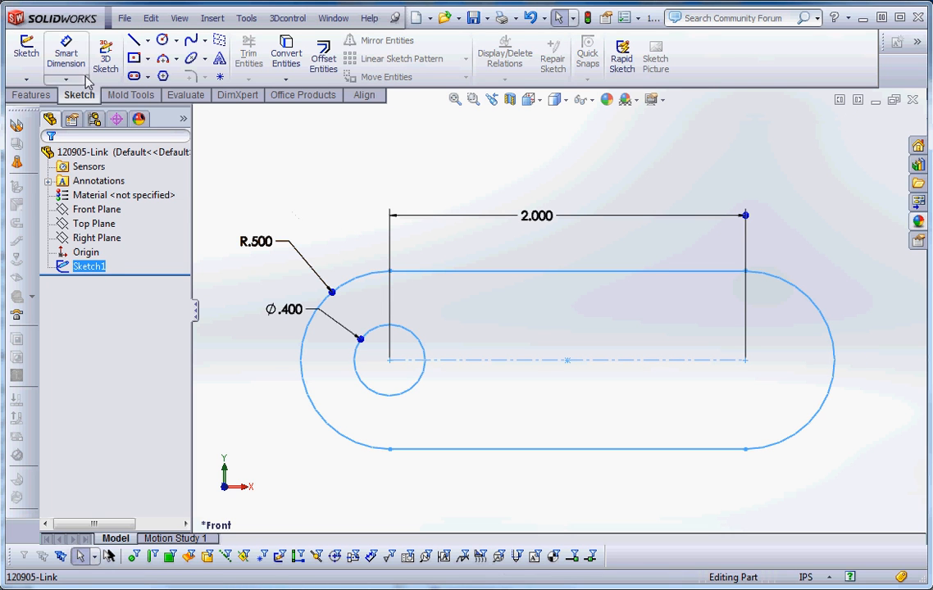
pyautogui.click(34, 95)
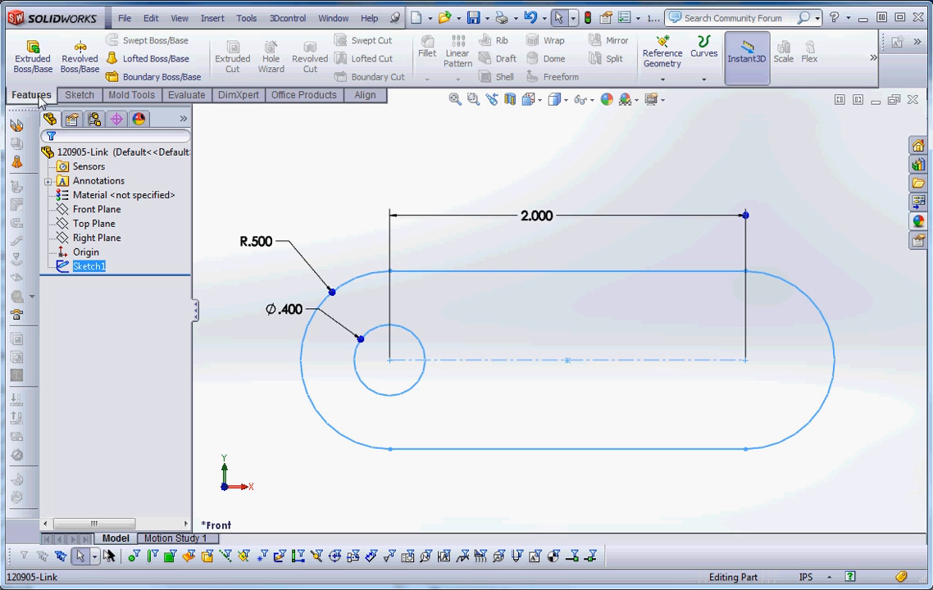
pyautogui.click(39, 57)
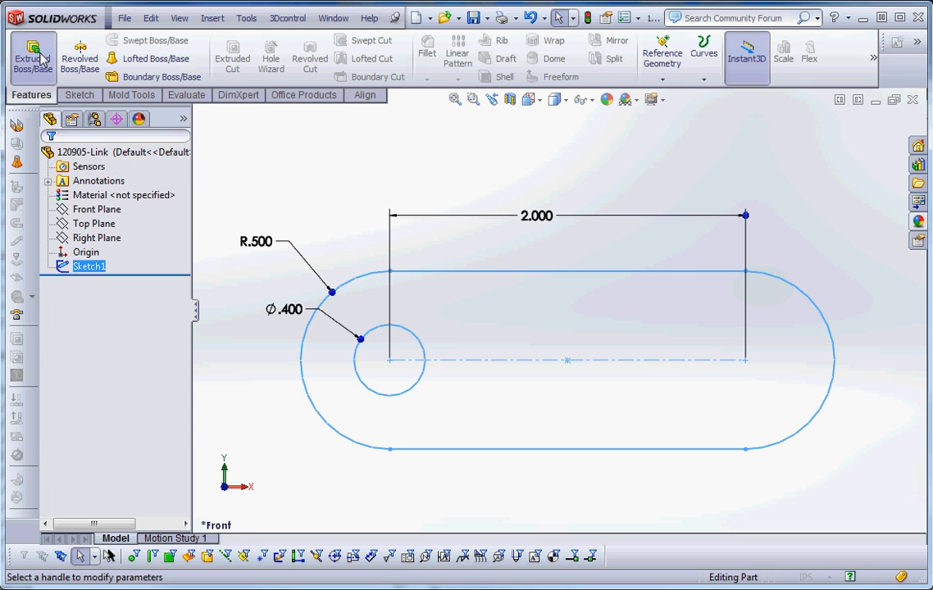
pyautogui.click(111, 251)
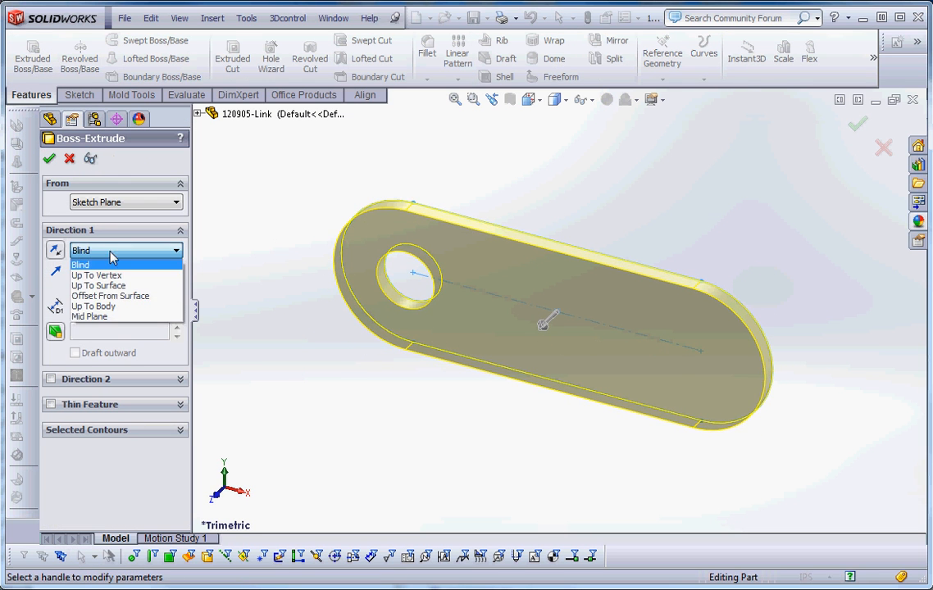
pyautogui.click(114, 316)
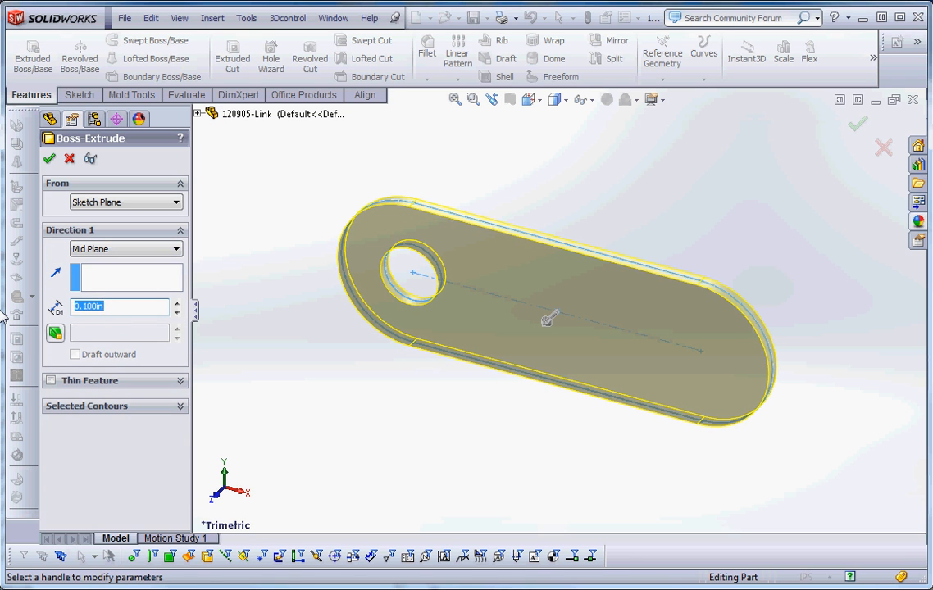
pyautogui.write('.25')
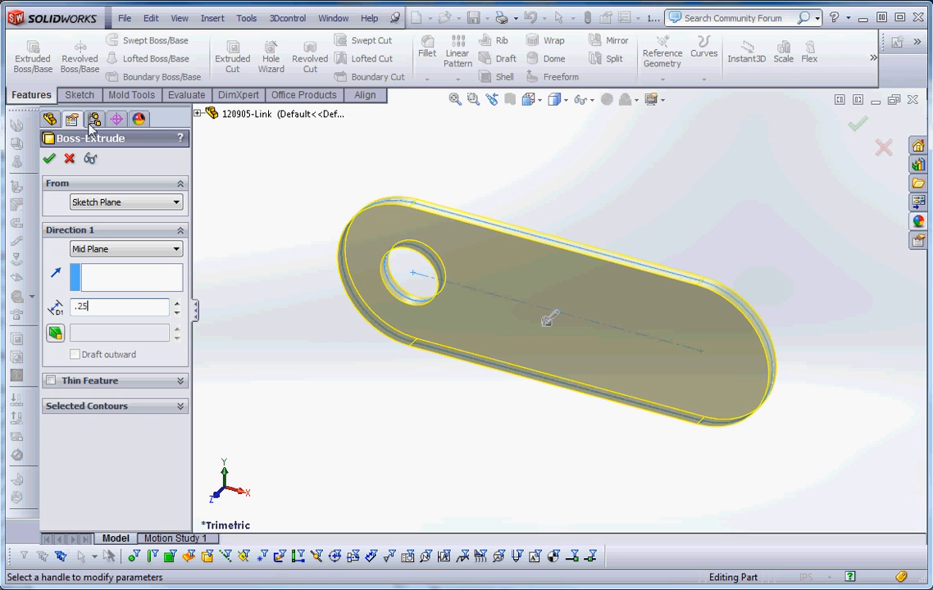
pyautogui.click(115, 413)
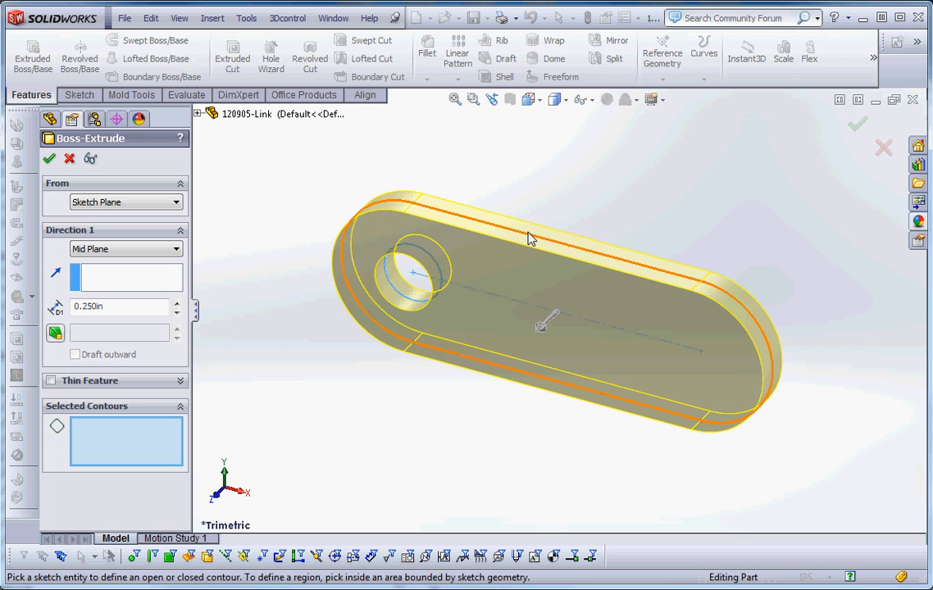
pyautogui.click(529, 238)
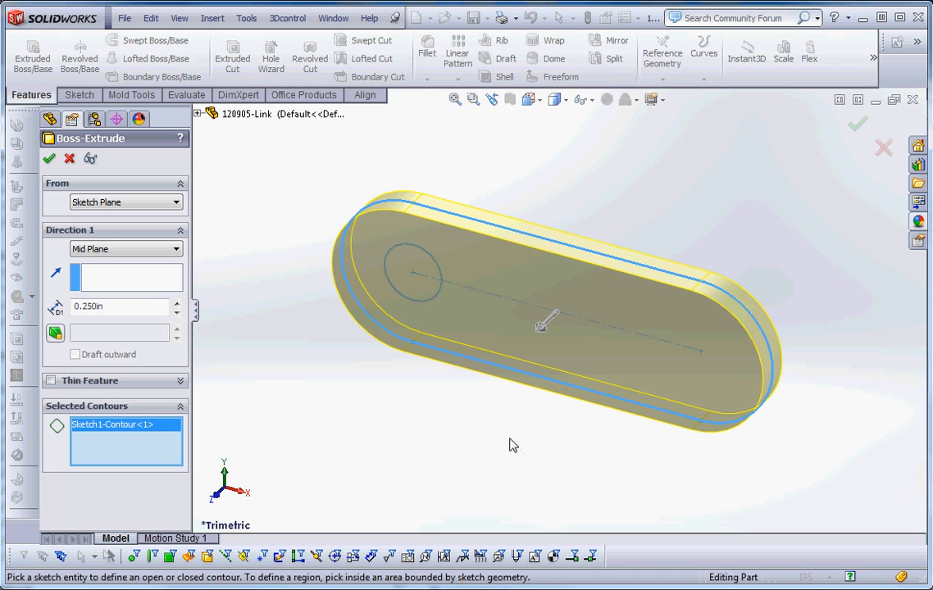
pyautogui.click(49, 161)
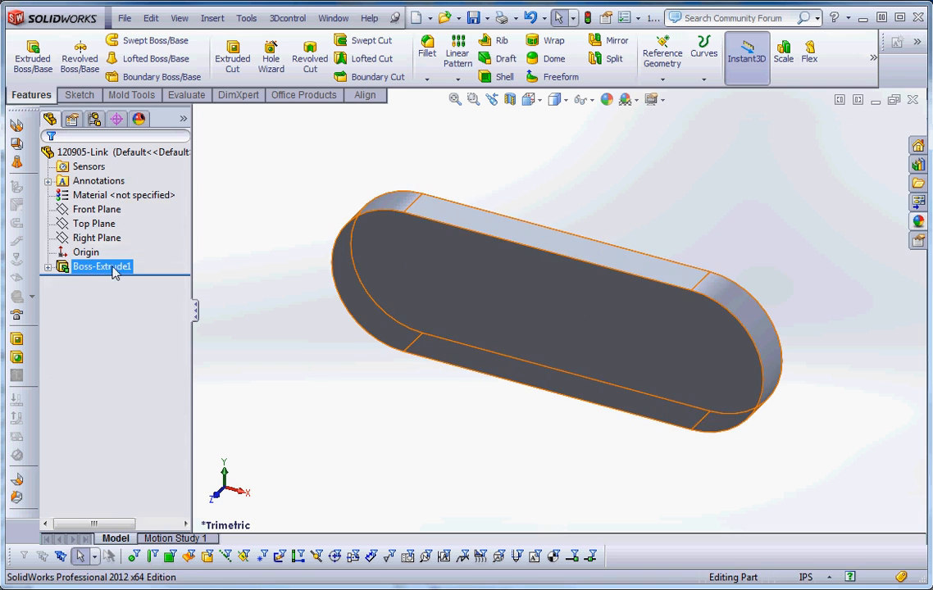
# Rename the extruded boss feature as Base
pyautogui.click(114, 272)
pyautogui.click(123, 272)
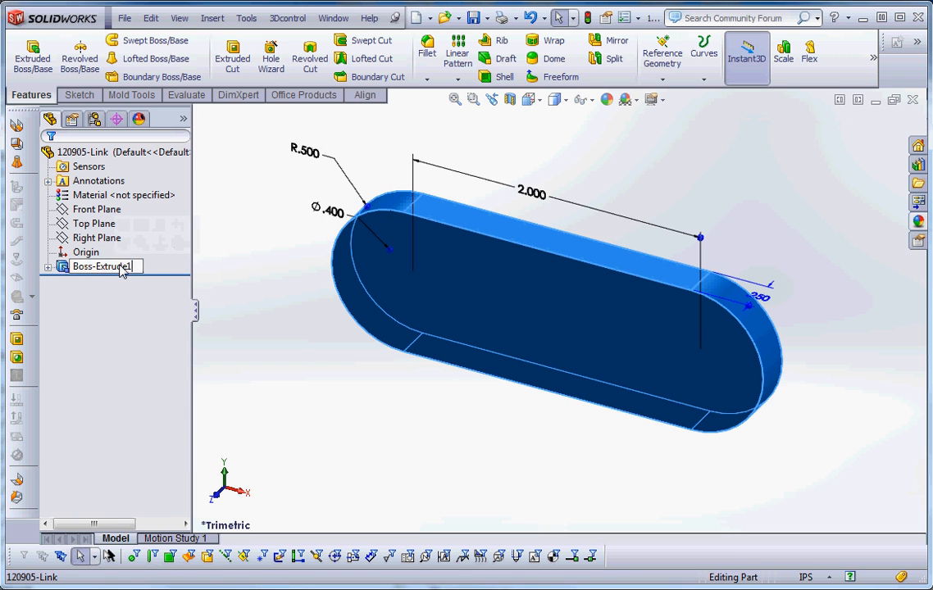
pyautogui.write('NB')
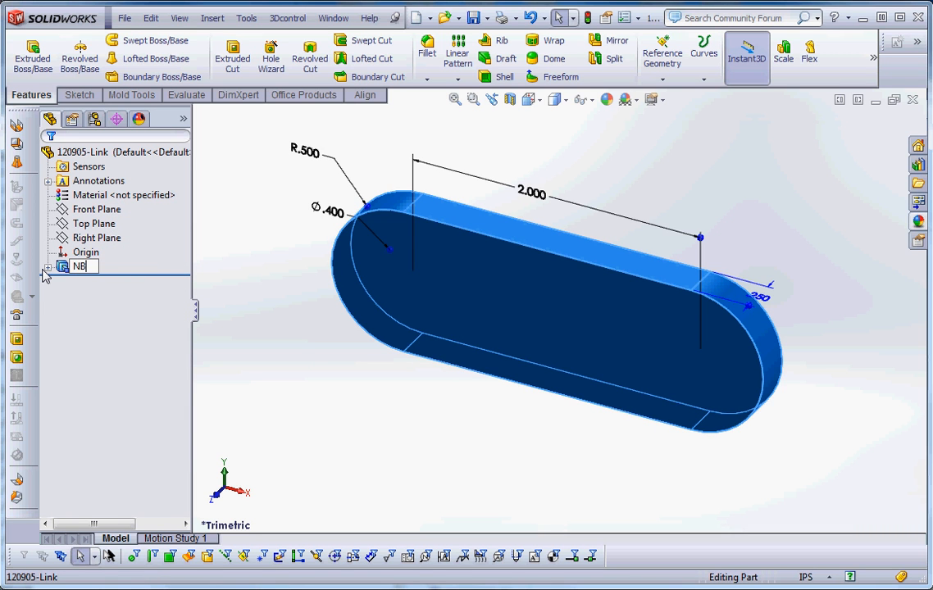
pyautogui.write('asse')
pyautogui.press('BackSpace')
pyautogui.press('BackSpace')
pyautogui.press('BackSpace')
pyautogui.press('BackSpace')
pyautogui.press('Return')
pyautogui.click(266, 347)
# Cut the circle contour of the base's existing sketch through the link with a 0.25 in Mid Plane Extruded Cut
pyautogui.click(48, 267)
pyautogui.click(103, 280)
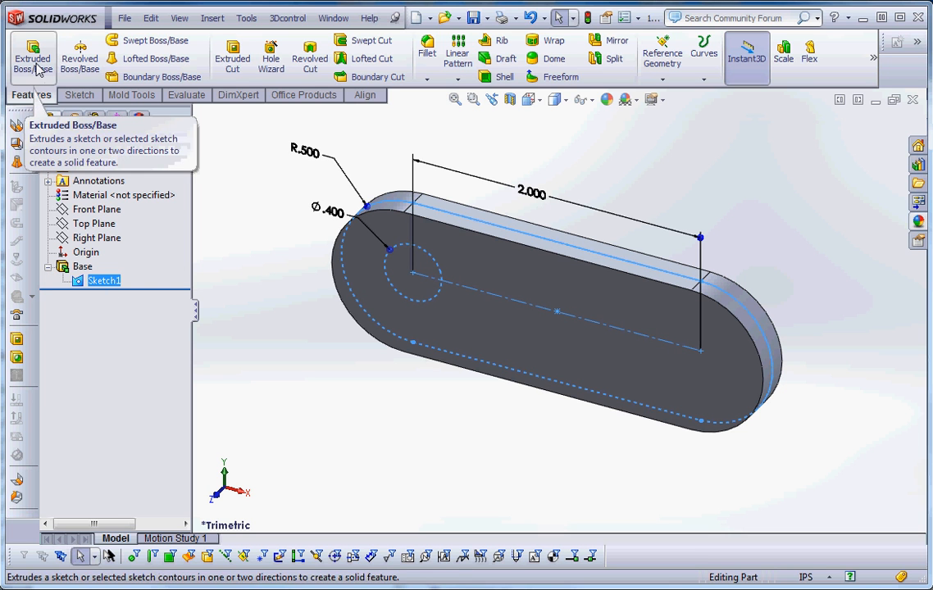
pyautogui.click(233, 59)
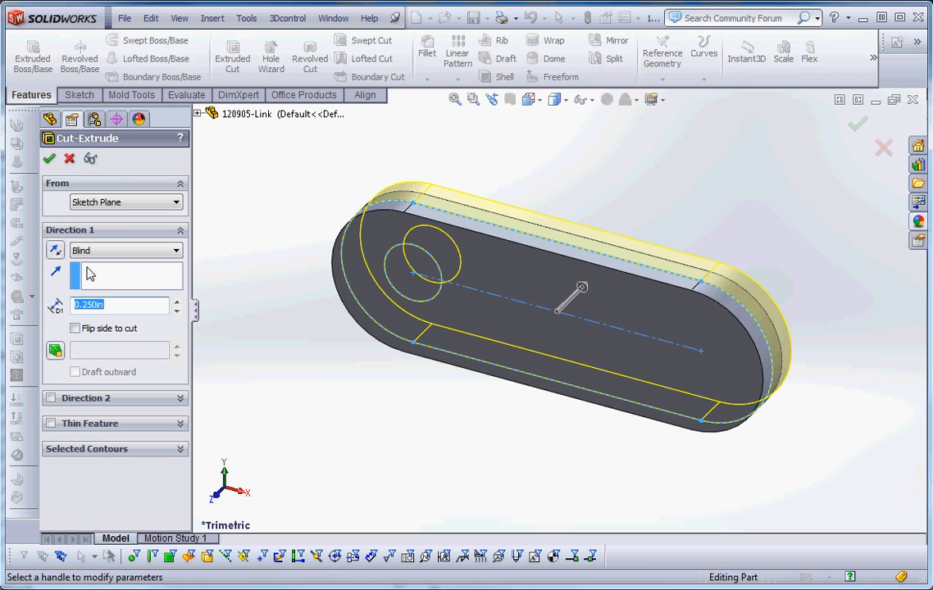
pyautogui.click(176, 250)
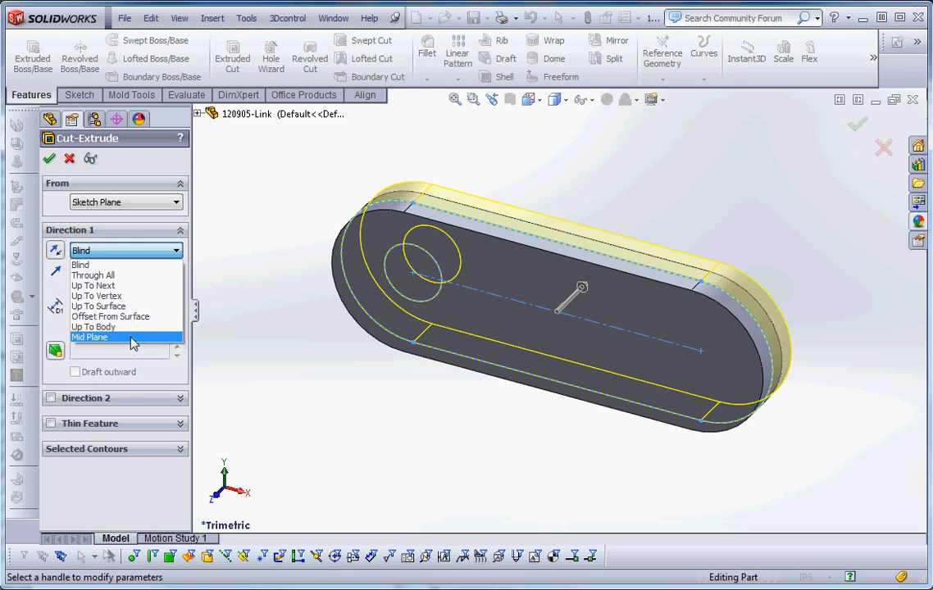
pyautogui.click(129, 342)
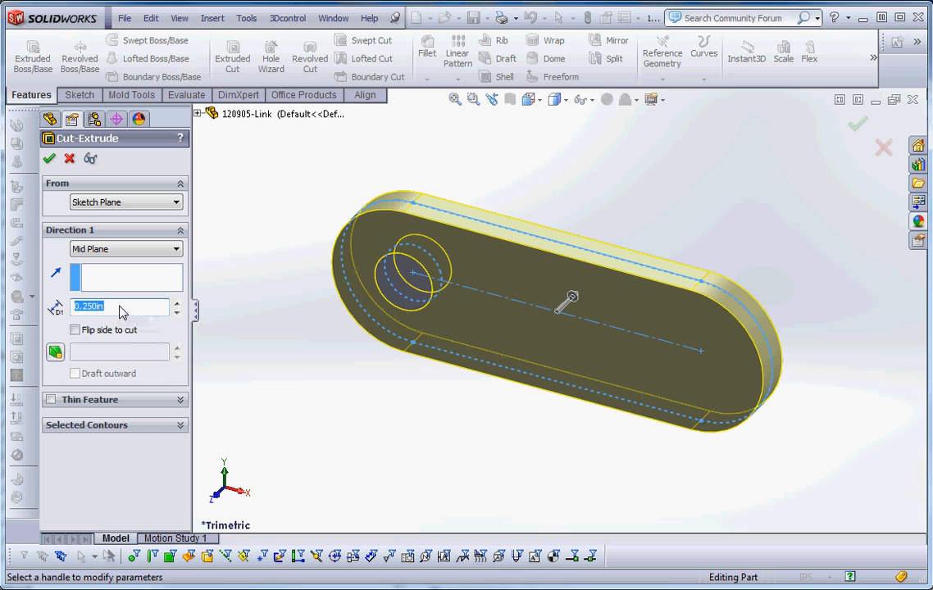
pyautogui.click(125, 424)
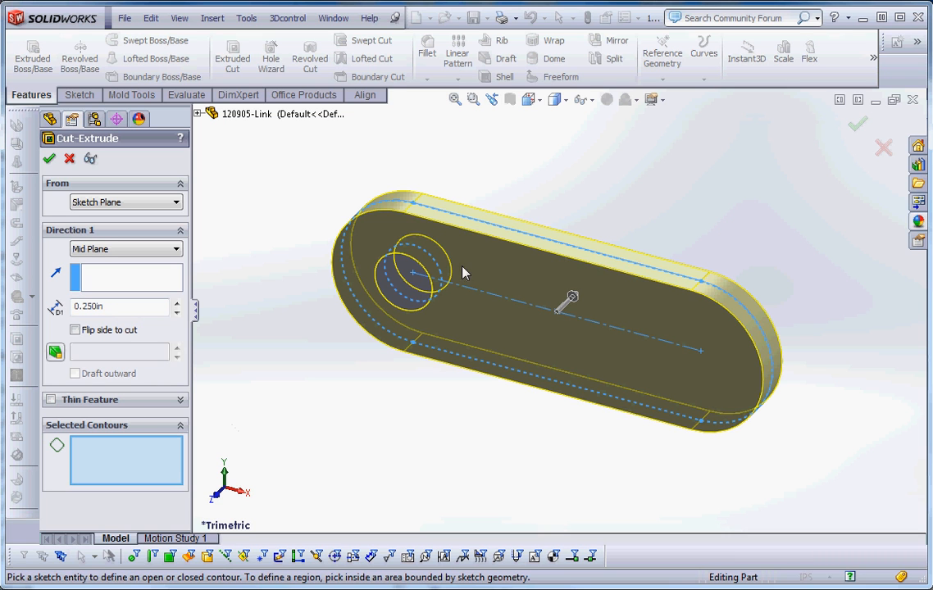
pyautogui.click(443, 282)
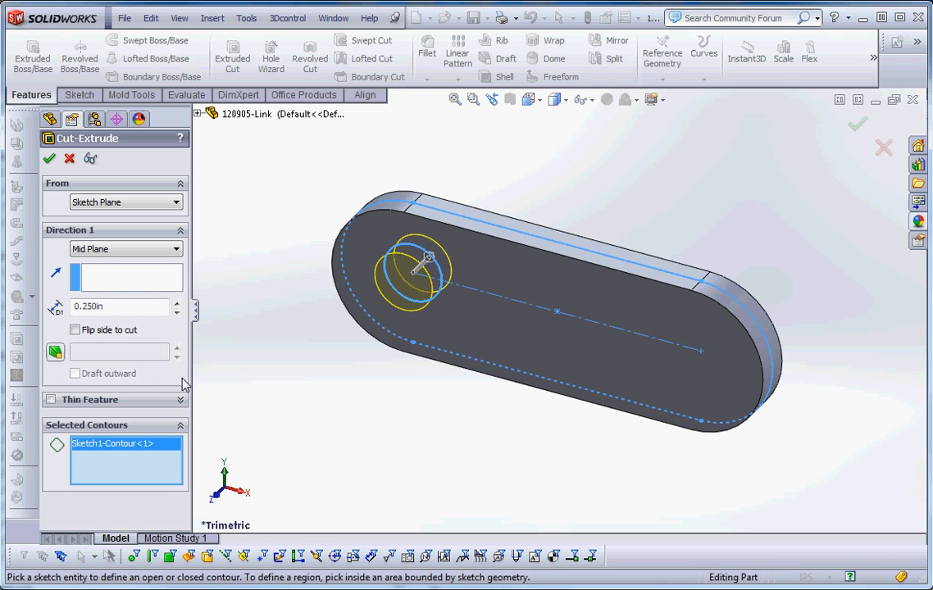
pyautogui.click(49, 160)
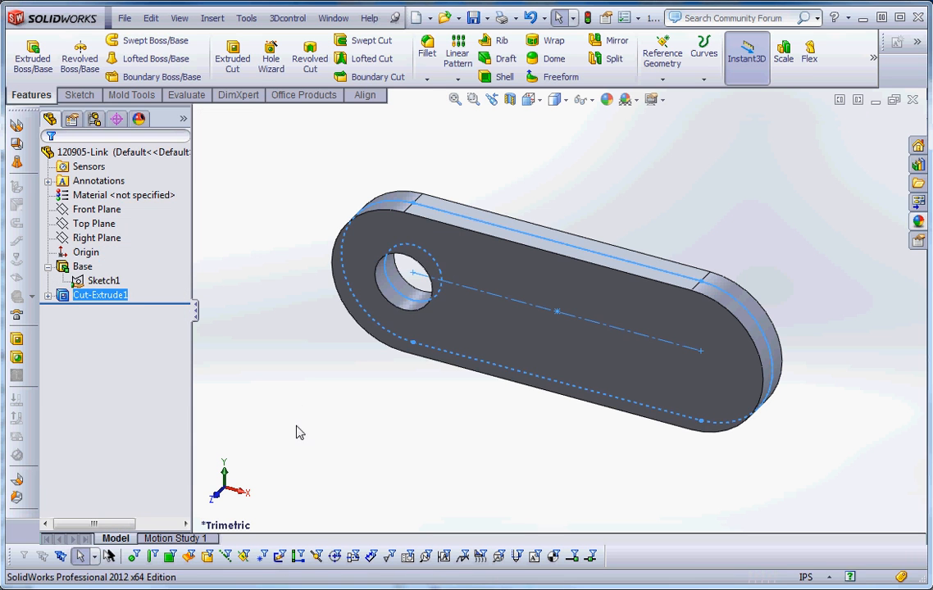
# Rename the extruded cut feature as Hole
pyautogui.click(121, 300)
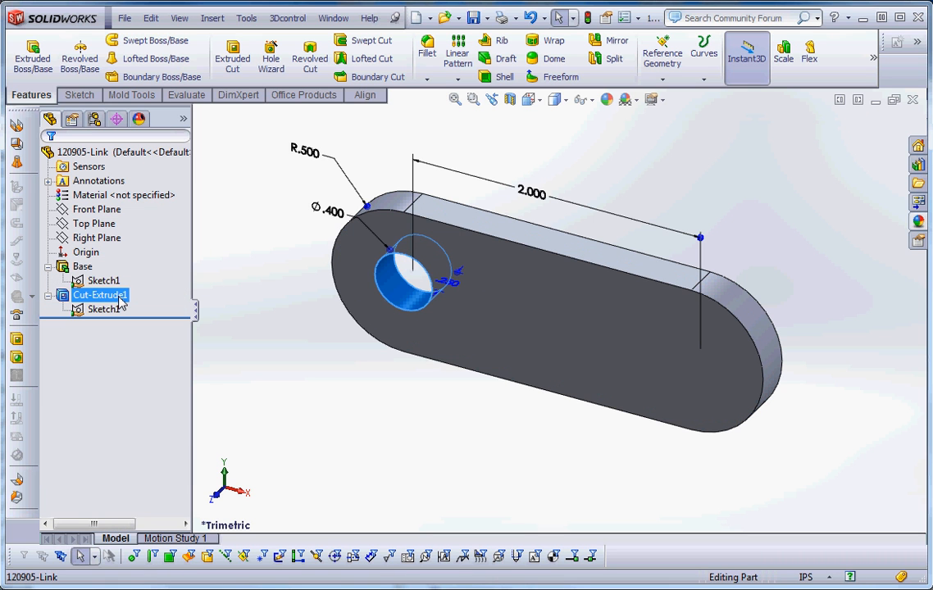
pyautogui.click(122, 300)
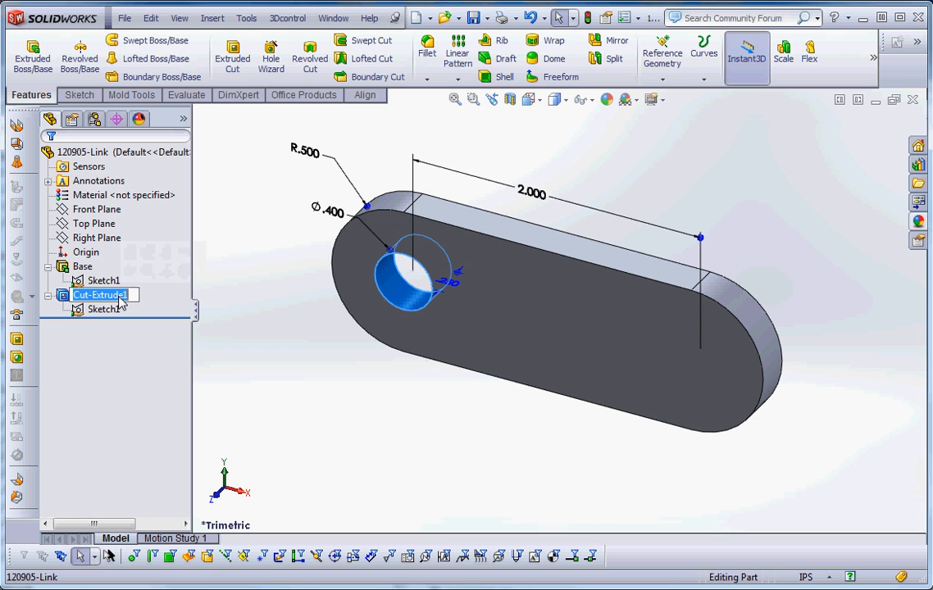
pyautogui.write('Hole')
pyautogui.press('Return')
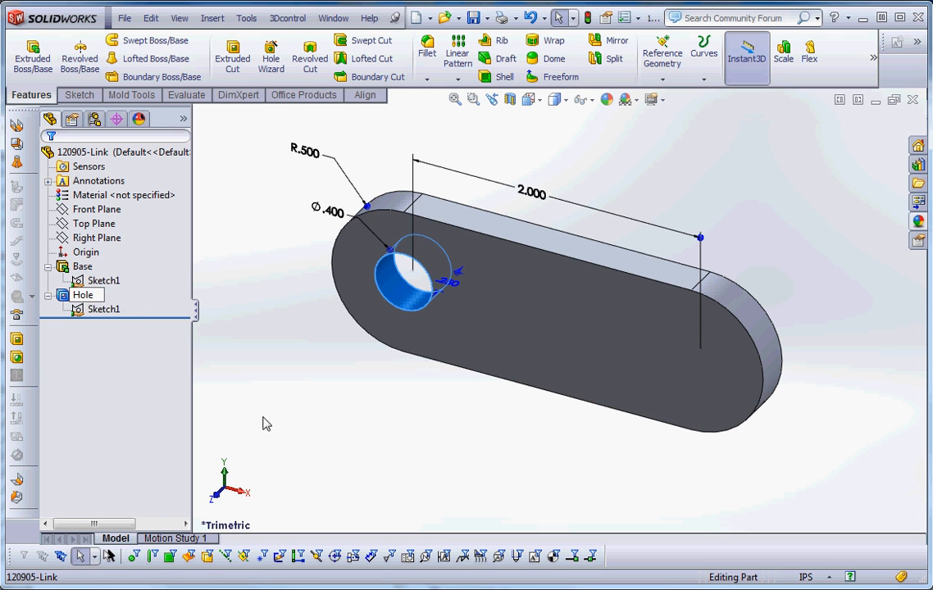
pyautogui.click(283, 392)
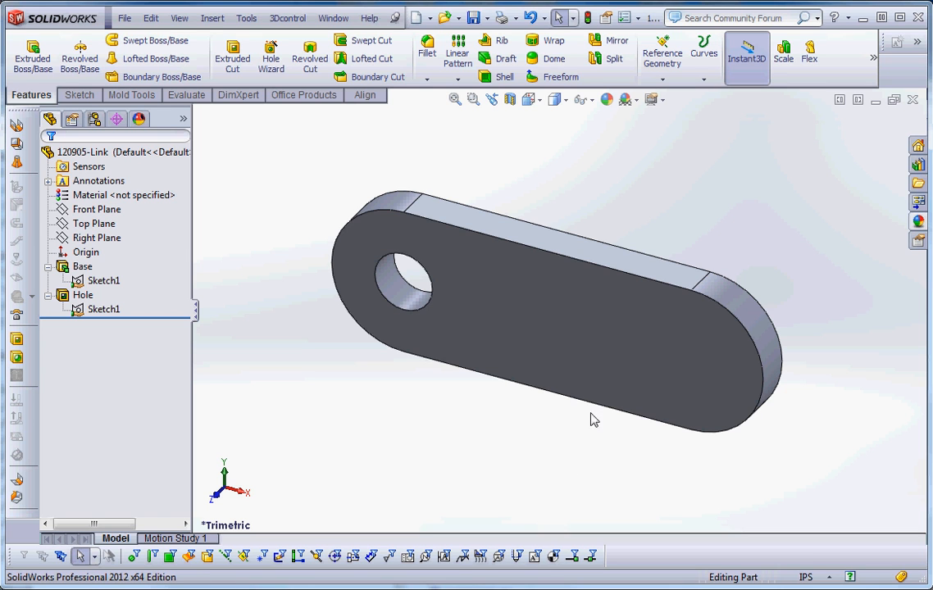
pyautogui.click(564, 328)
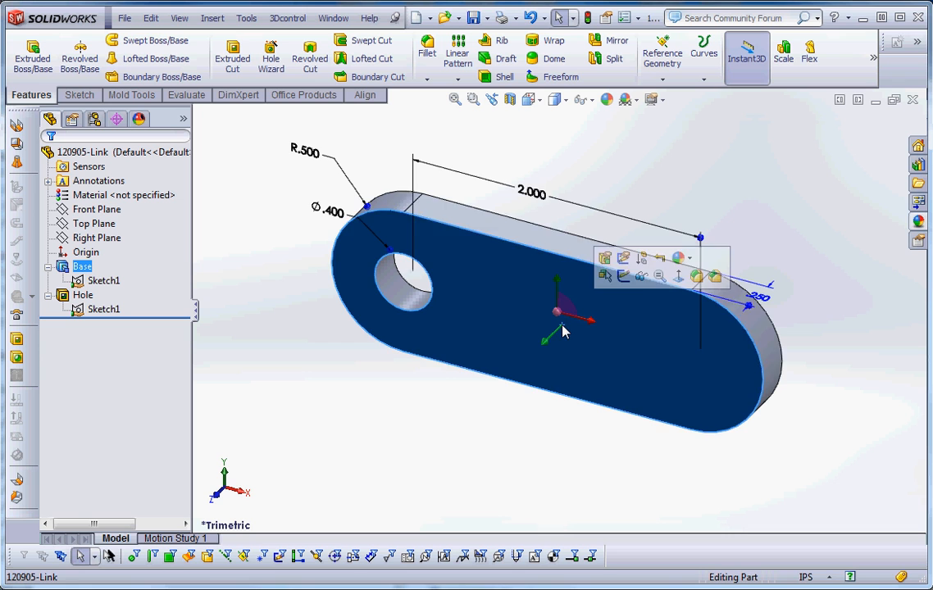
pyautogui.click(452, 432)
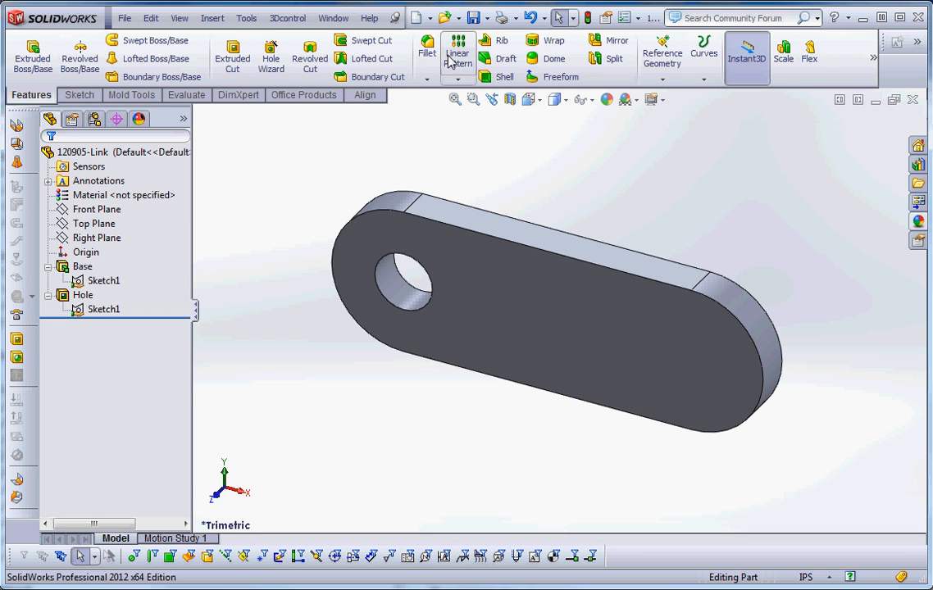
pyautogui.click(83, 295)
pyautogui.click(387, 448)
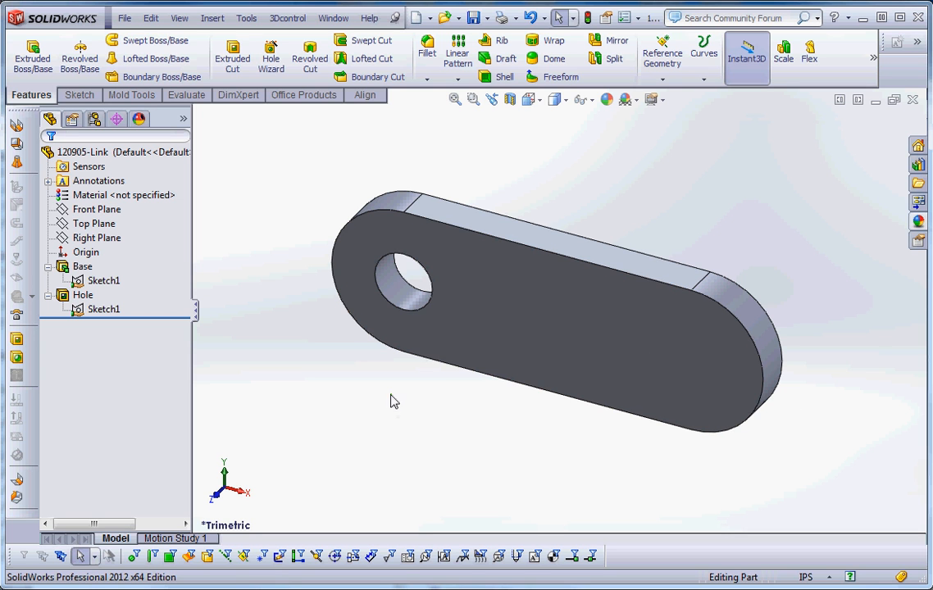
# Create a Linear Pattern of the Hole feature along the link's upper straight edge with 1 in spacing and 3 instances
pyautogui.click(455, 54)
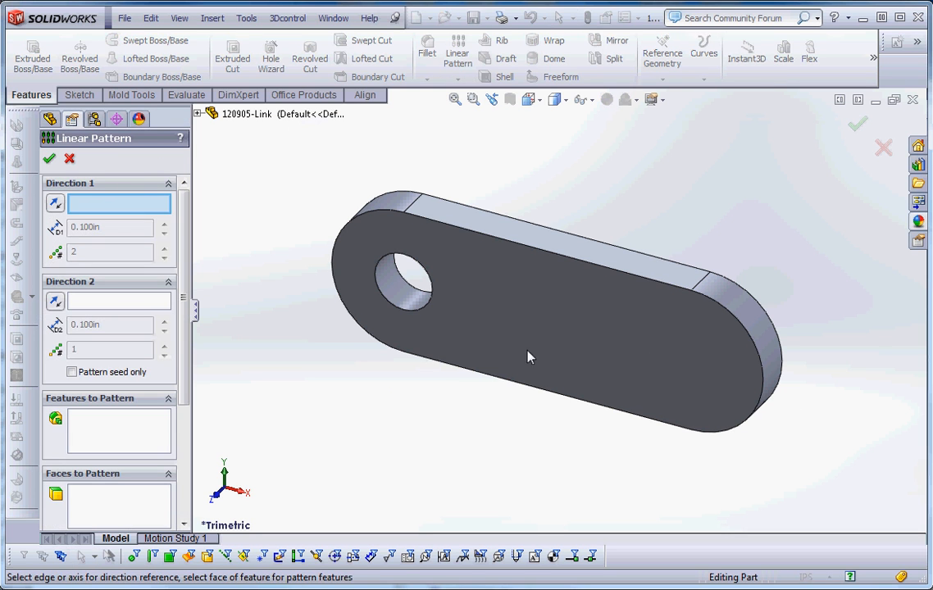
pyautogui.click(498, 240)
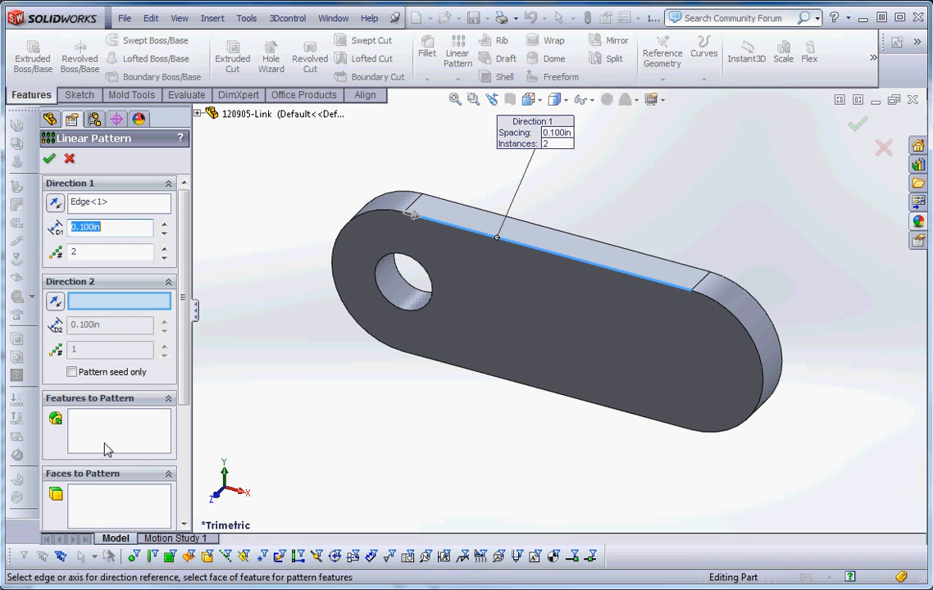
pyautogui.click(404, 303)
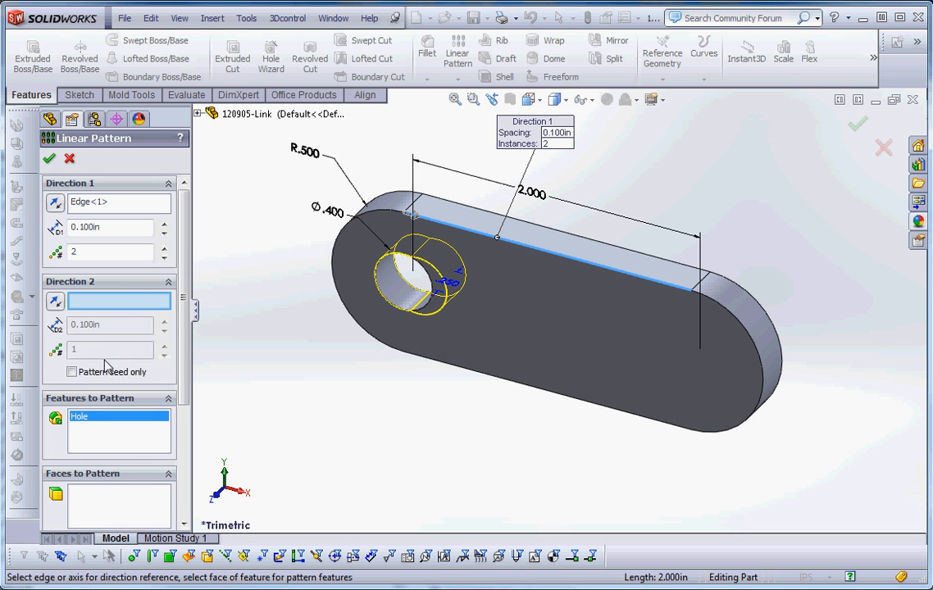
pyautogui.click(110, 227)
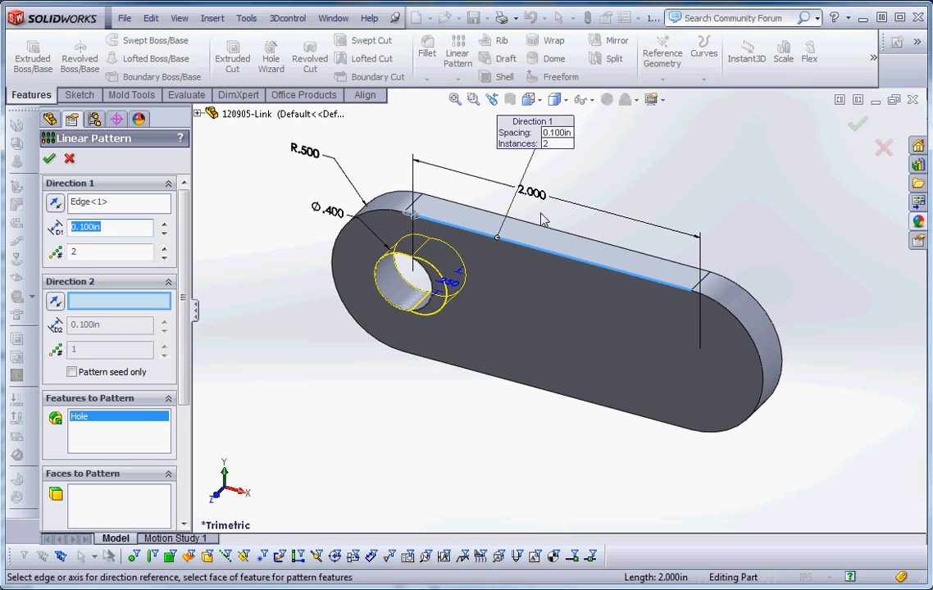
pyautogui.write('1')
pyautogui.press('Return')
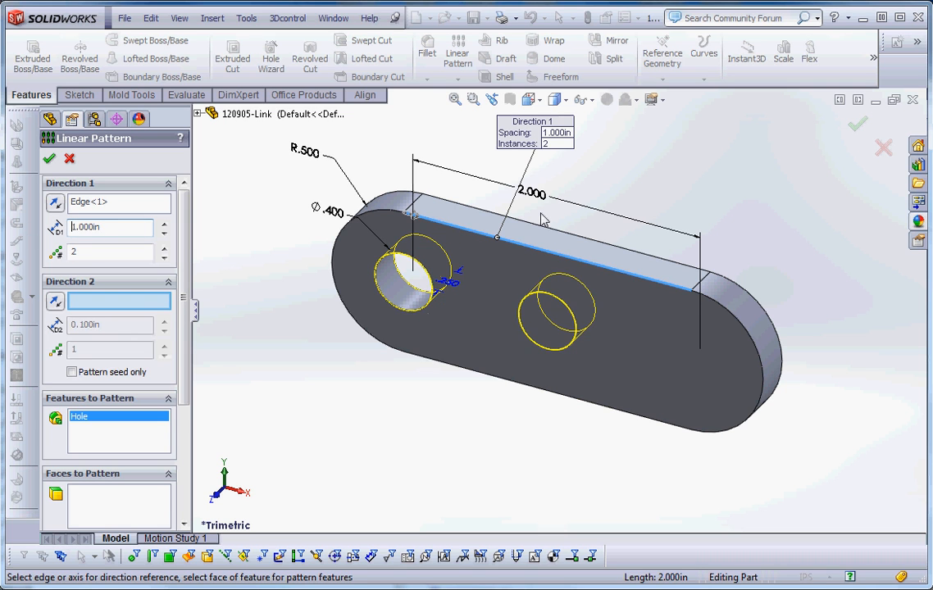
pyautogui.click(93, 251)
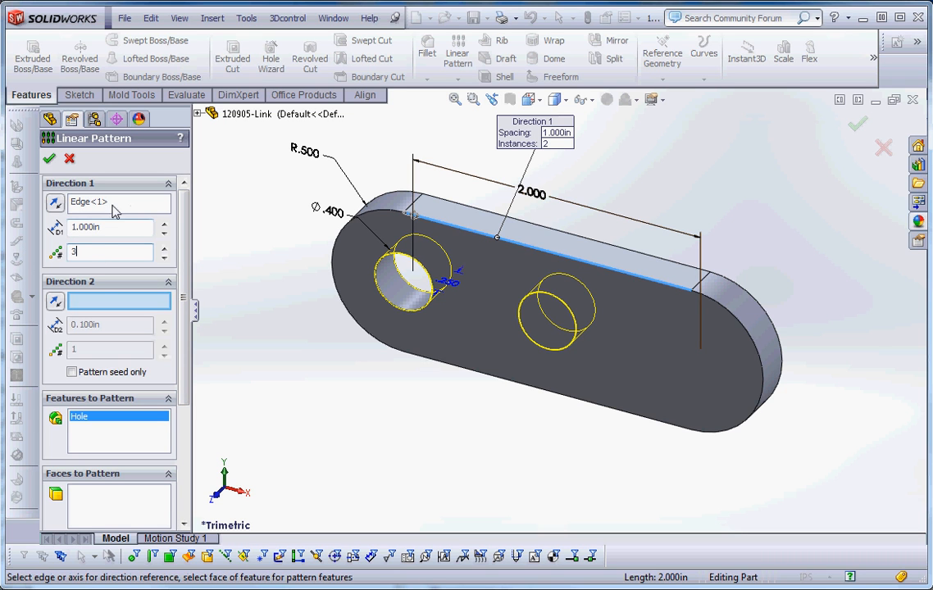
pyautogui.press('Return')
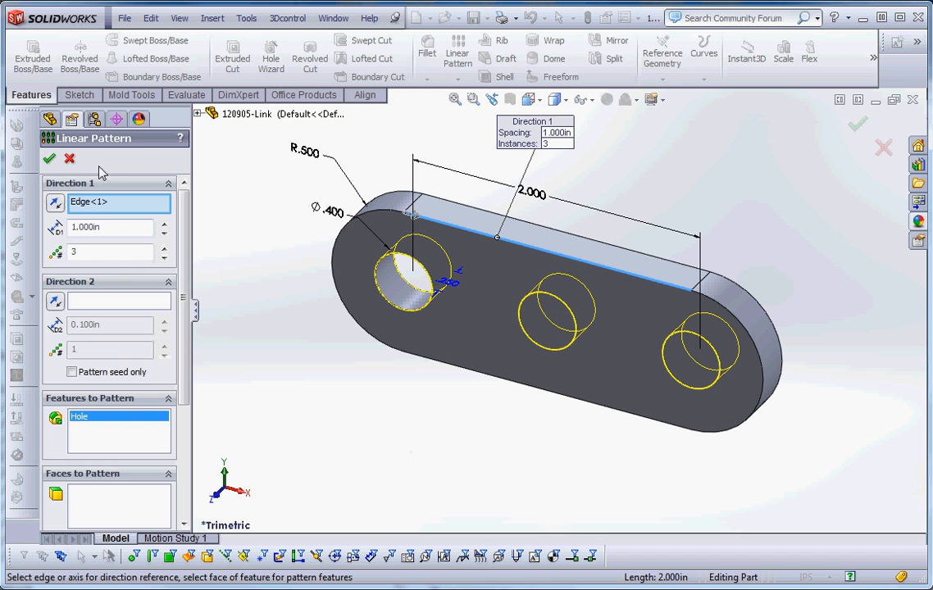
pyautogui.click(49, 157)
pyautogui.moveTo(478, 442)
pyautogui.mouseDown(button='middle')
pyautogui.moveTo(522, 339)
pyautogui.moveTo(514, 389)
pyautogui.moveTo(469, 435)
pyautogui.mouseUp(button='middle')
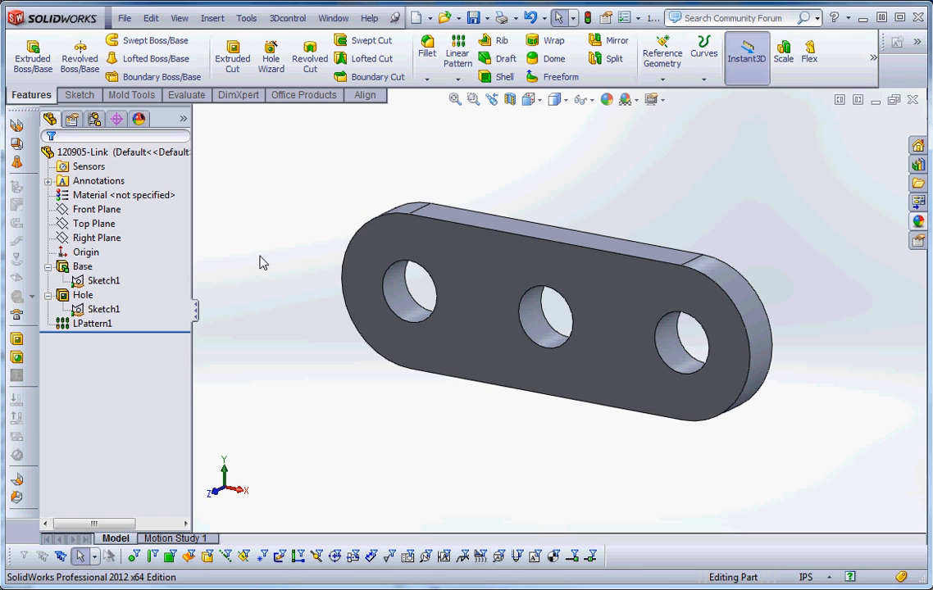
# Rename the Default configuration as 2 Inch and set its description to 2 INCH
pyautogui.click(93, 119)
pyautogui.click(93, 168)
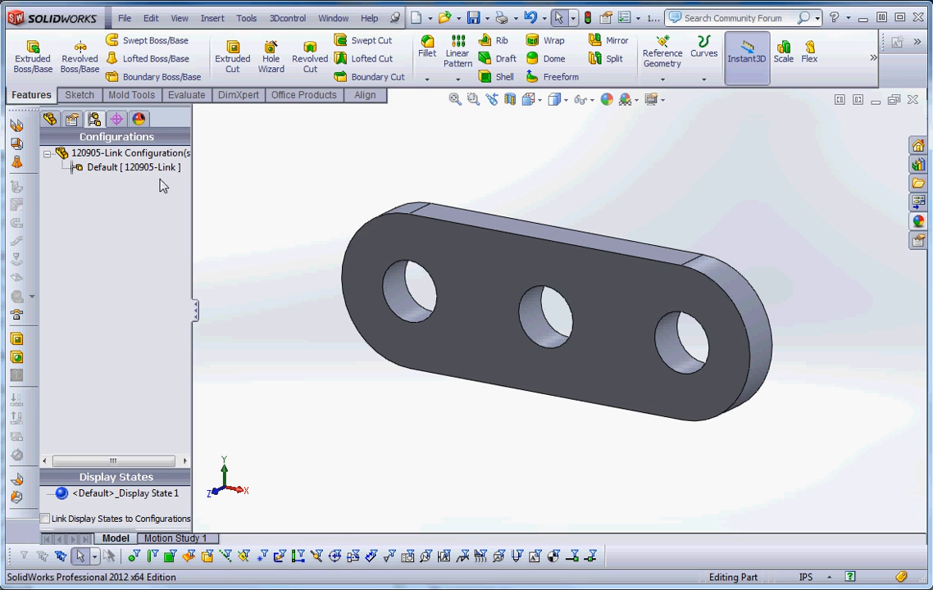
pyautogui.rightClick(99, 168)
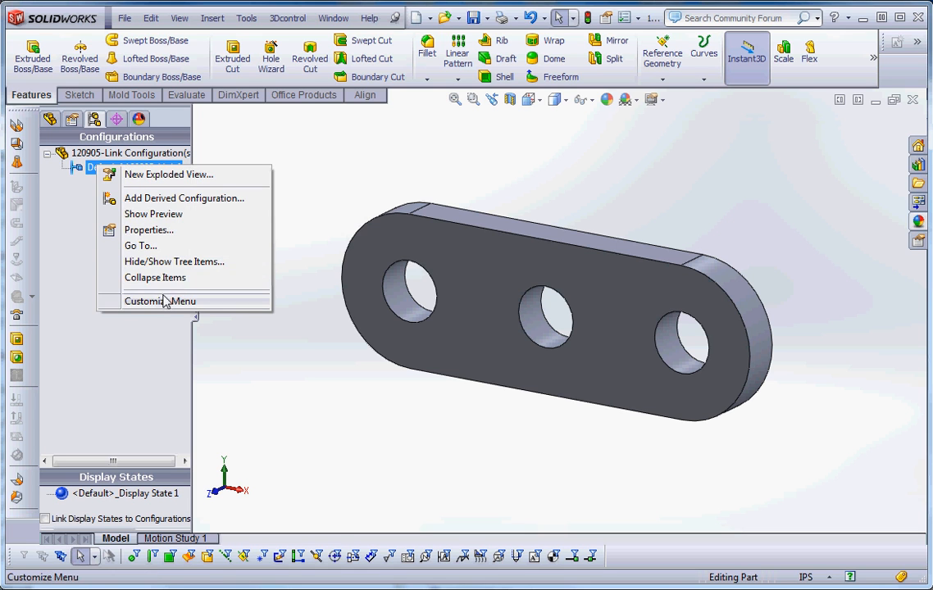
pyautogui.click(170, 233)
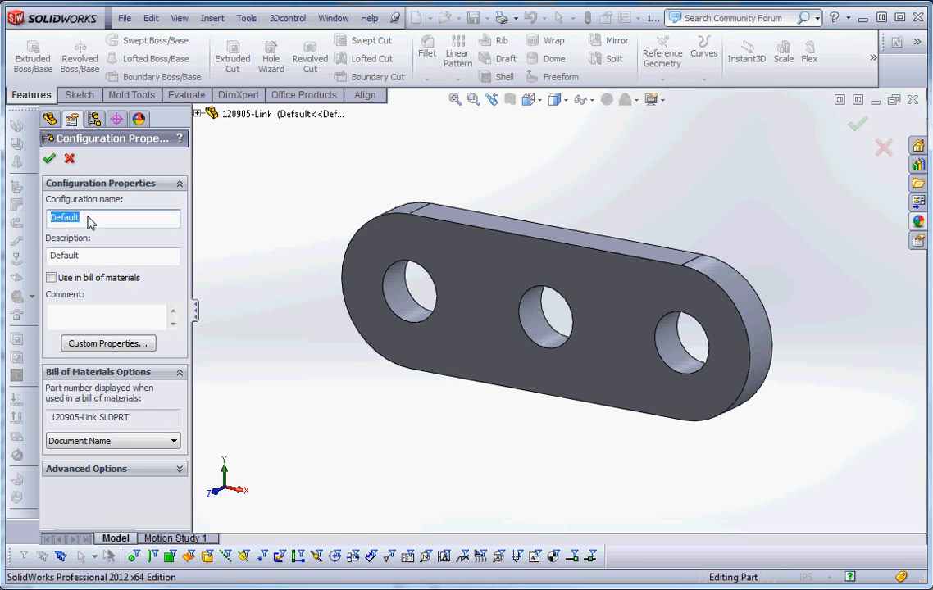
pyautogui.write('3')
pyautogui.doubleClick(82, 256)
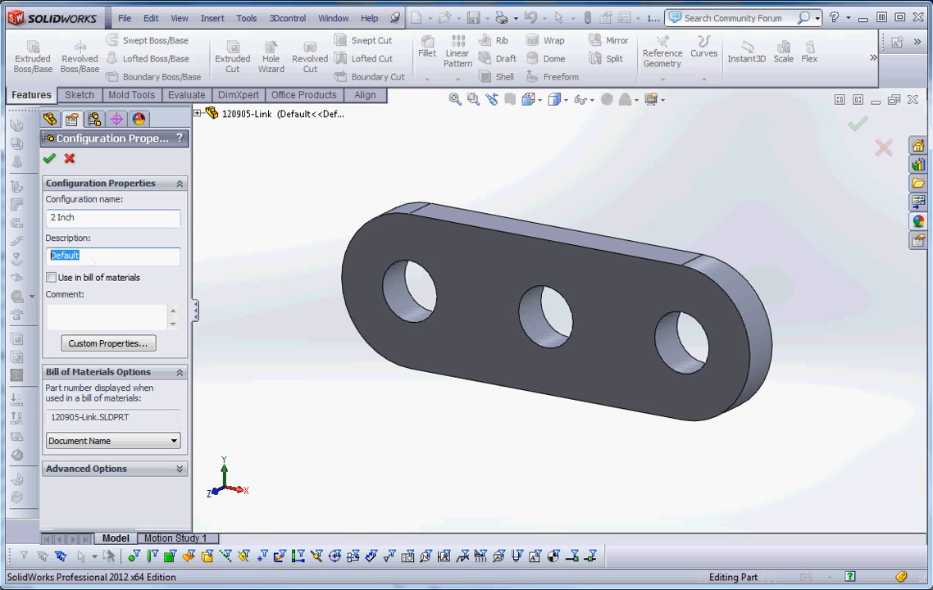
pyautogui.write('2 INCH')
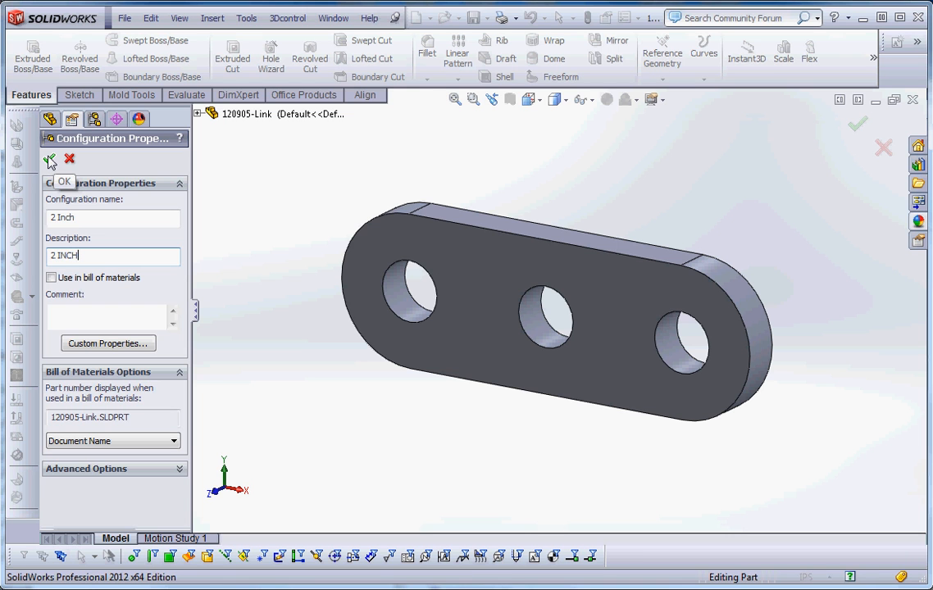
pyautogui.click(50, 161)
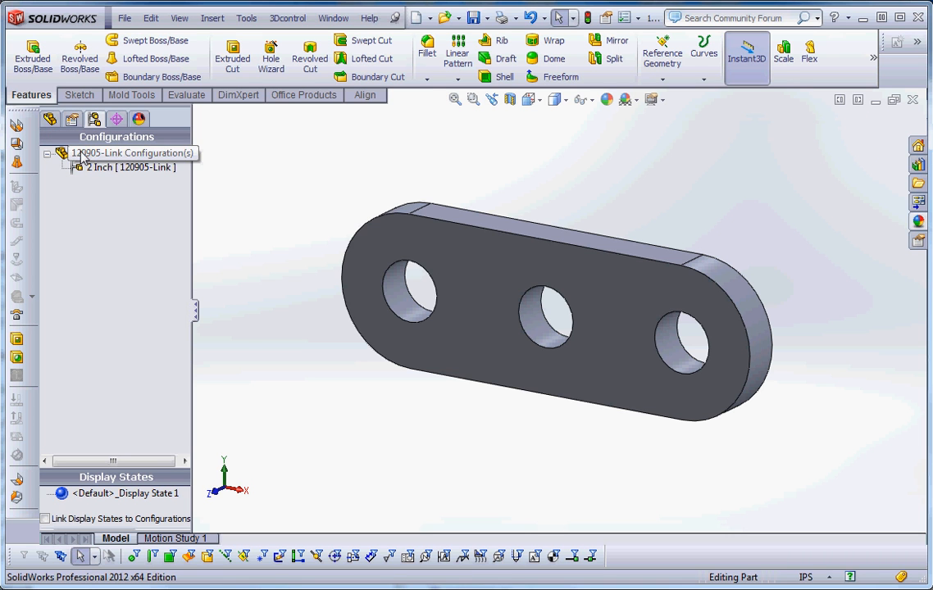
pyautogui.rightClick(83, 156)
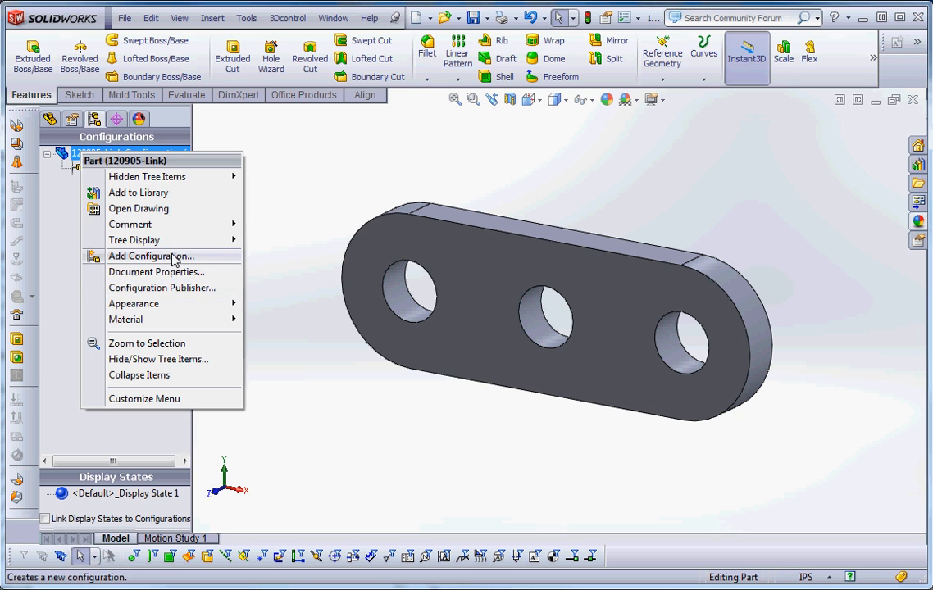
pyautogui.click(173, 257)
pyautogui.click(69, 160)
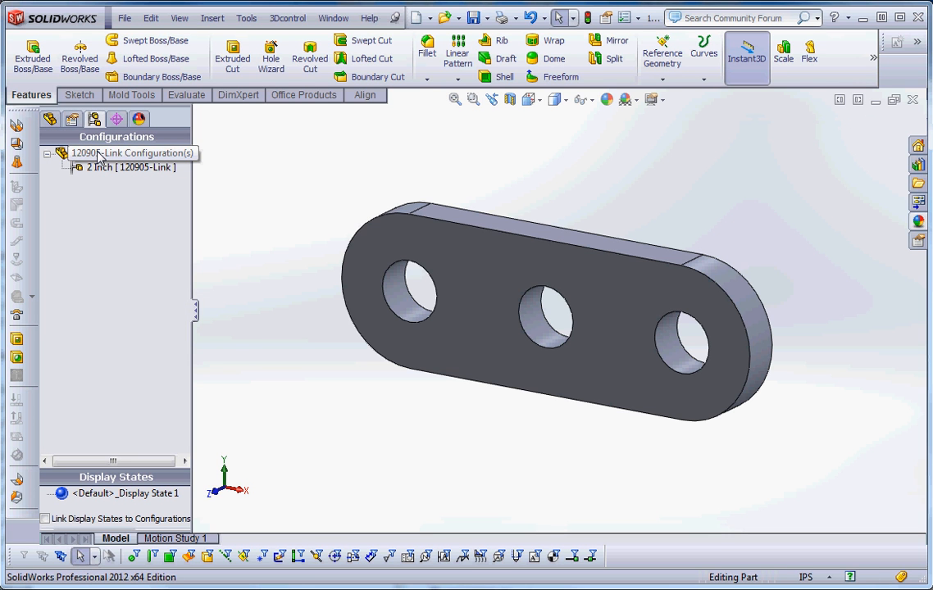
# Add a configuration named 3 inch to the link part with the description 3 INCH
pyautogui.rightClick(97, 155)
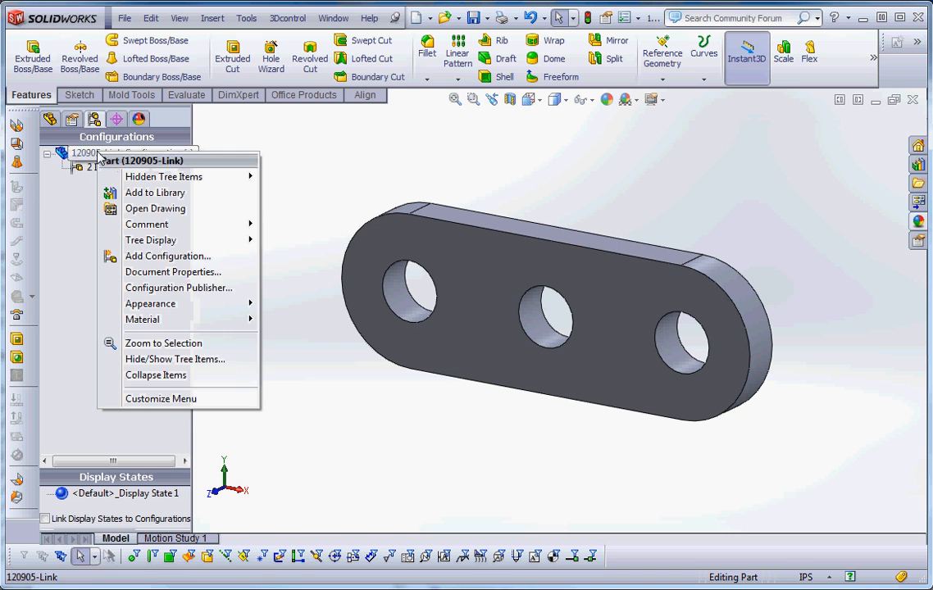
pyautogui.click(167, 257)
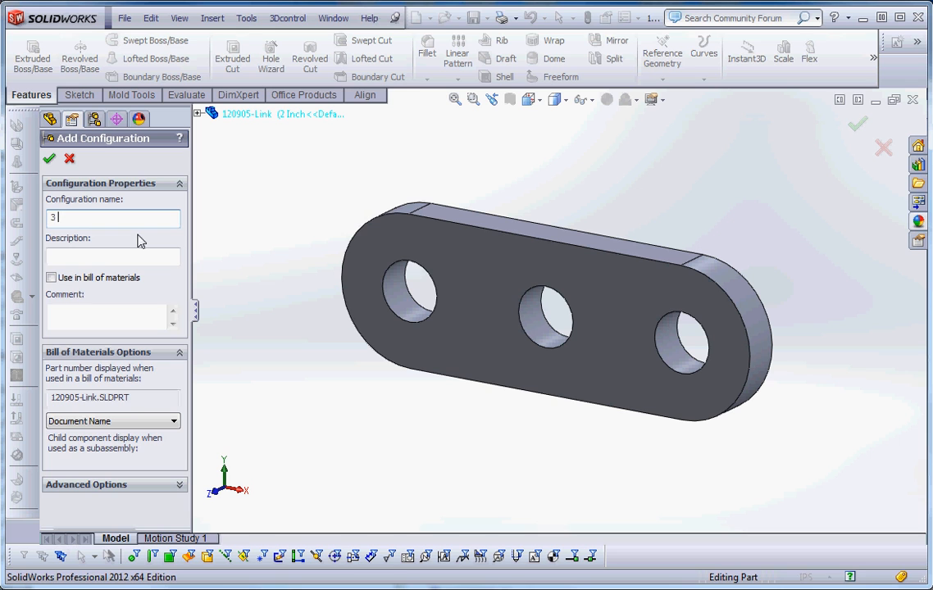
pyautogui.press('BackSpace')
pyautogui.press('BackSpace')
pyautogui.press('BackSpace')
pyautogui.press('BackSpace')
pyautogui.write('3 inch')
pyautogui.click(75, 259)
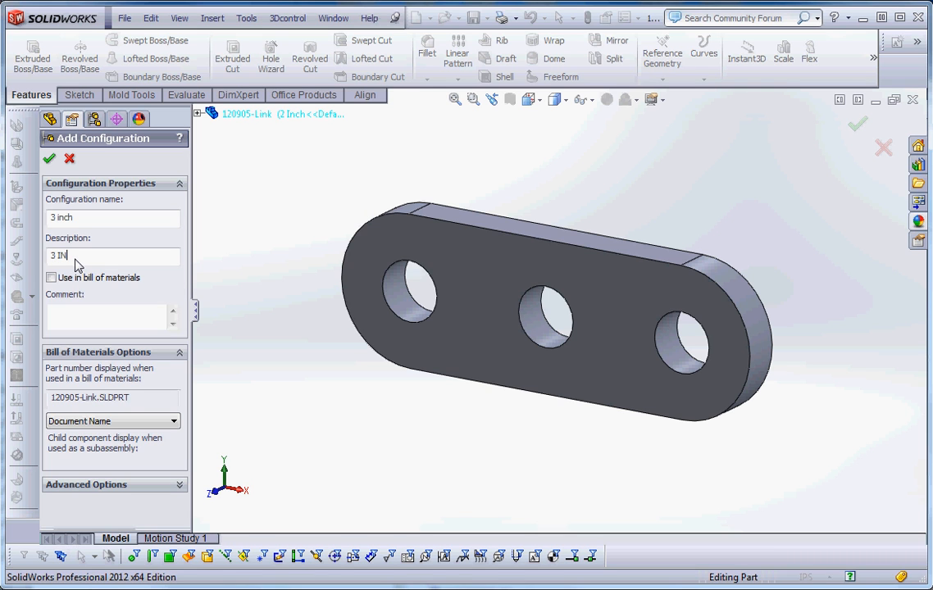
pyautogui.click(49, 158)
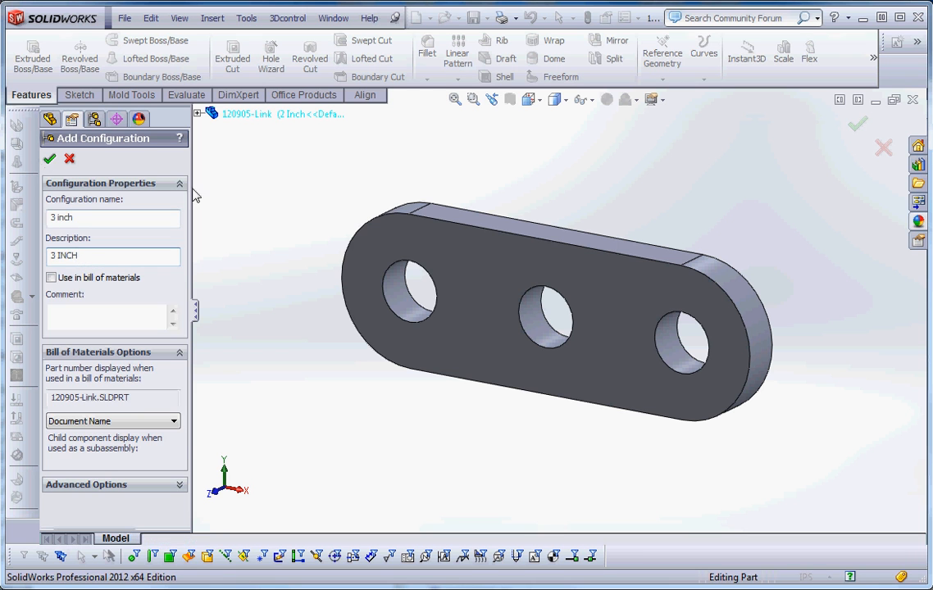
pyautogui.click(124, 169)
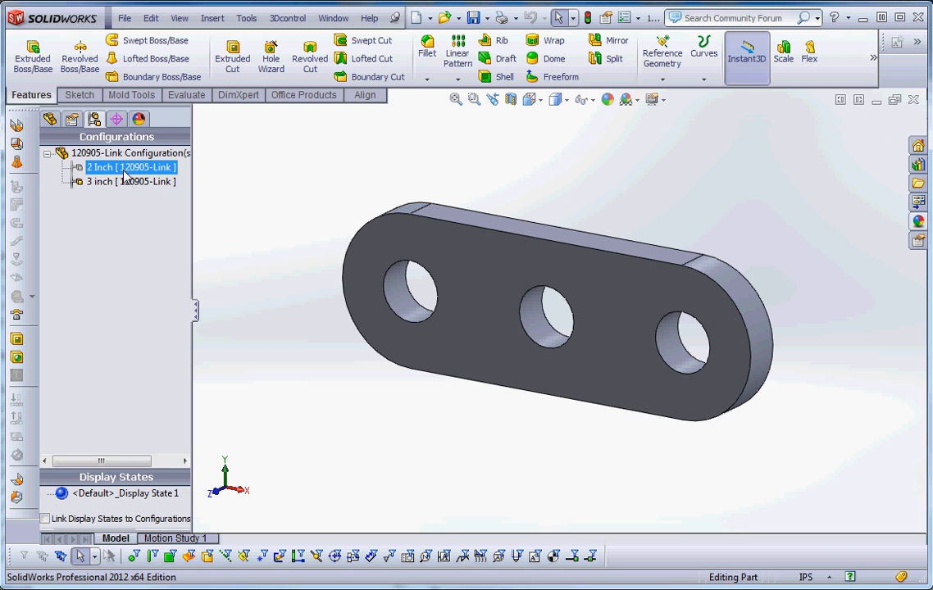
# Switch between the 3 inch and 2 Inch configurations and display the link body's dimensions to compare them
pyautogui.click(125, 181)
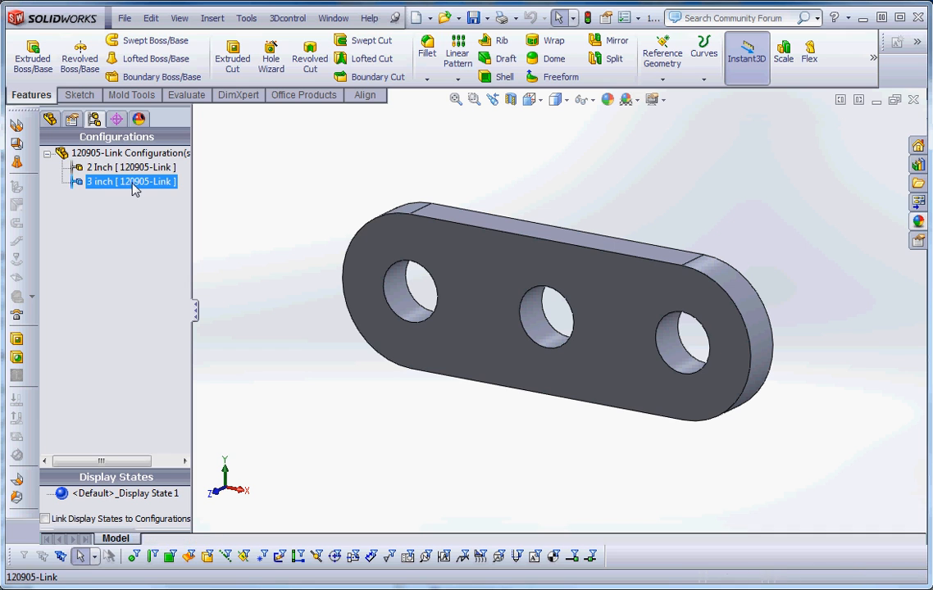
pyautogui.click(135, 169)
pyautogui.click(134, 182)
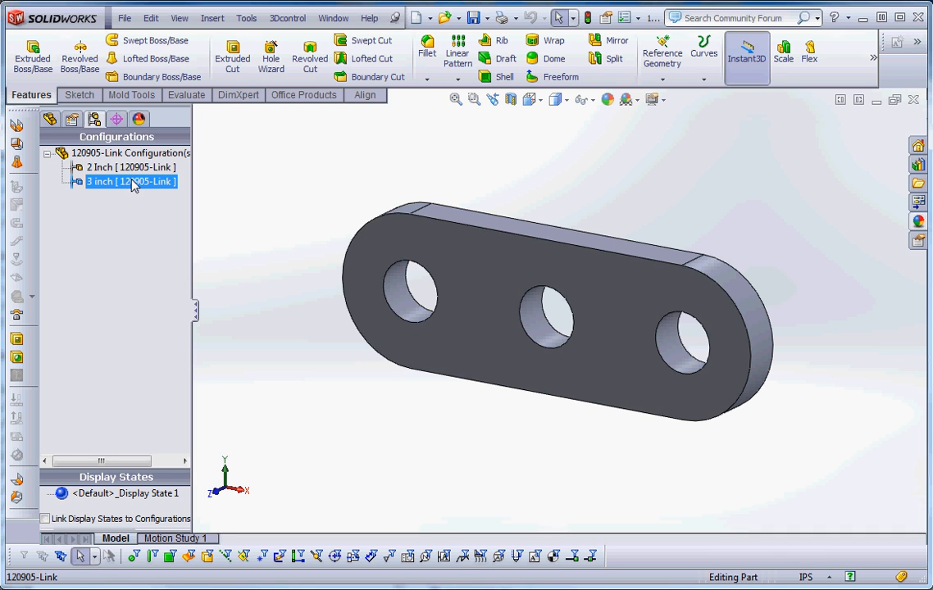
pyautogui.keyDown('shift'); pyautogui.click(128, 169); pyautogui.keyUp('shift')
pyautogui.press('Escape')
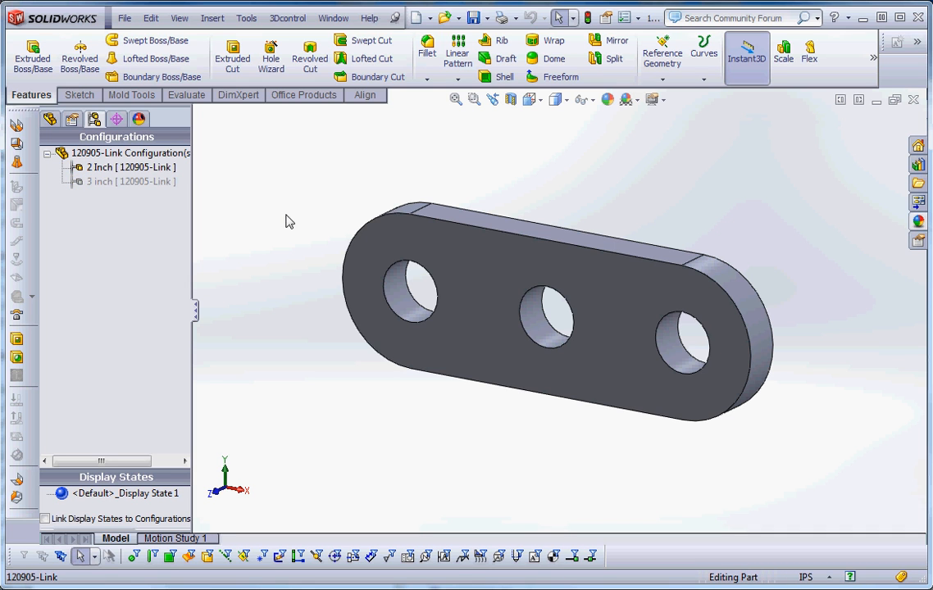
pyautogui.click(468, 255)
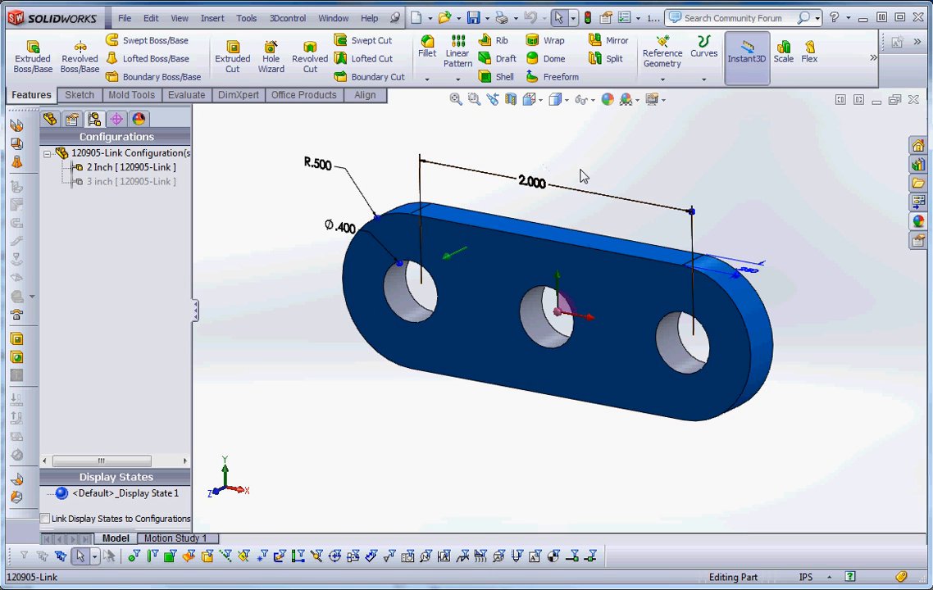
pyautogui.click(234, 197)
# Activate the 3 inch configuration of the link part
pyautogui.doubleClick(121, 182)
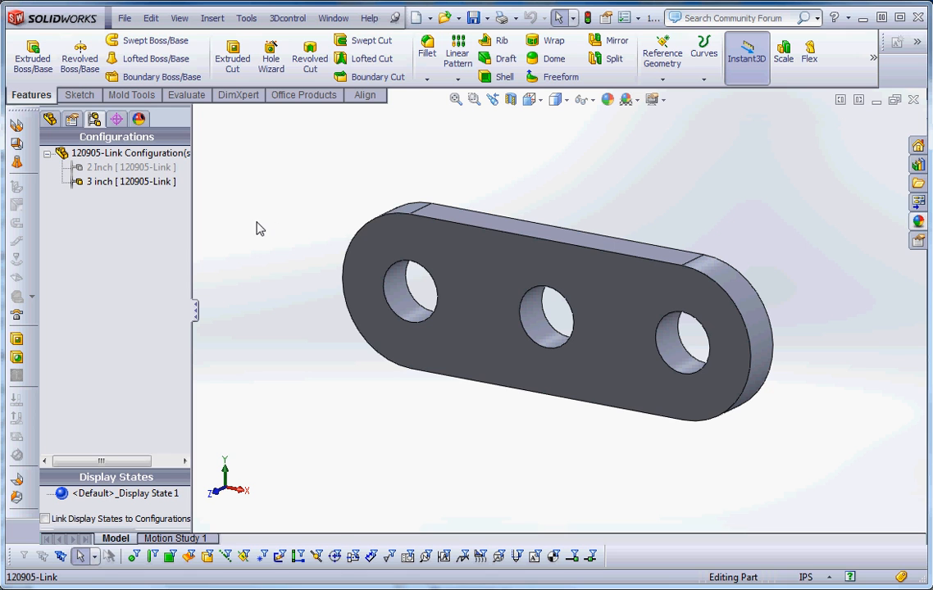
pyautogui.click(79, 182)
pyautogui.click(279, 219)
pyautogui.click(70, 167)
# Open the sketch under the Base feature for editing in the 3 inch configuration
pyautogui.click(50, 119)
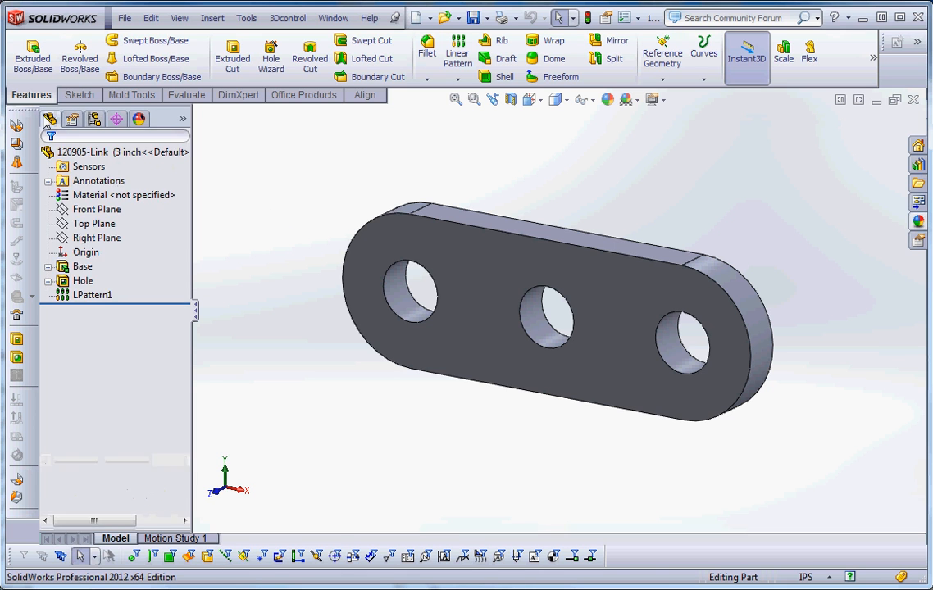
pyautogui.click(48, 266)
pyautogui.click(103, 281)
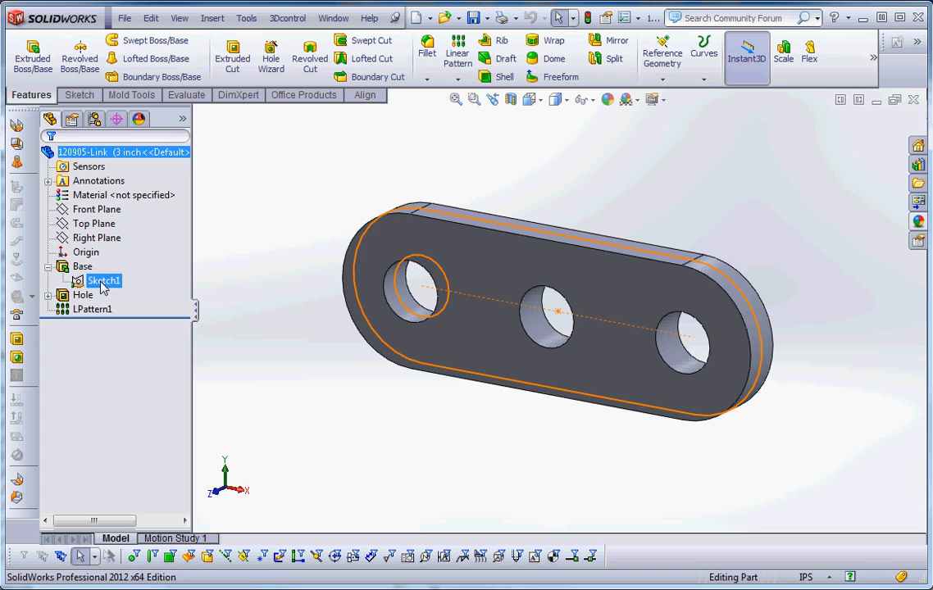
pyautogui.rightClick(103, 283)
pyautogui.click(112, 239)
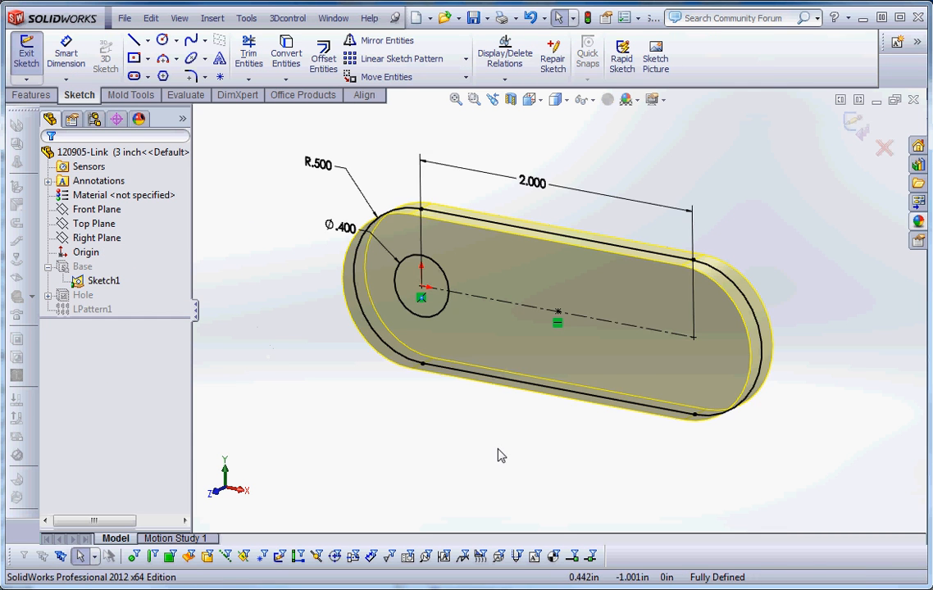
# Set the slot's center-to-center length to 3 in for only the 3 inch configuration and rebuild the part
pyautogui.rightClick(546, 224)
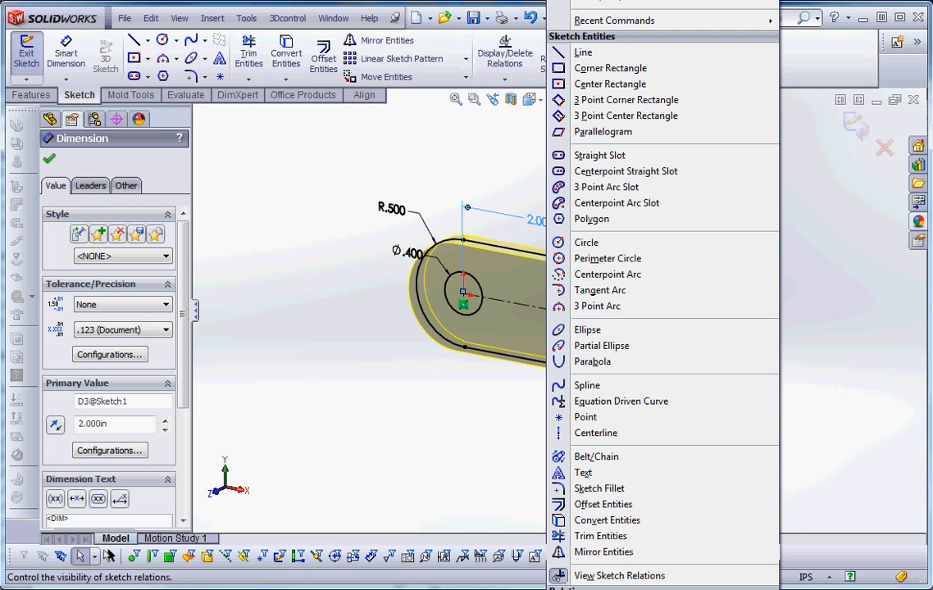
pyautogui.click(829, 258)
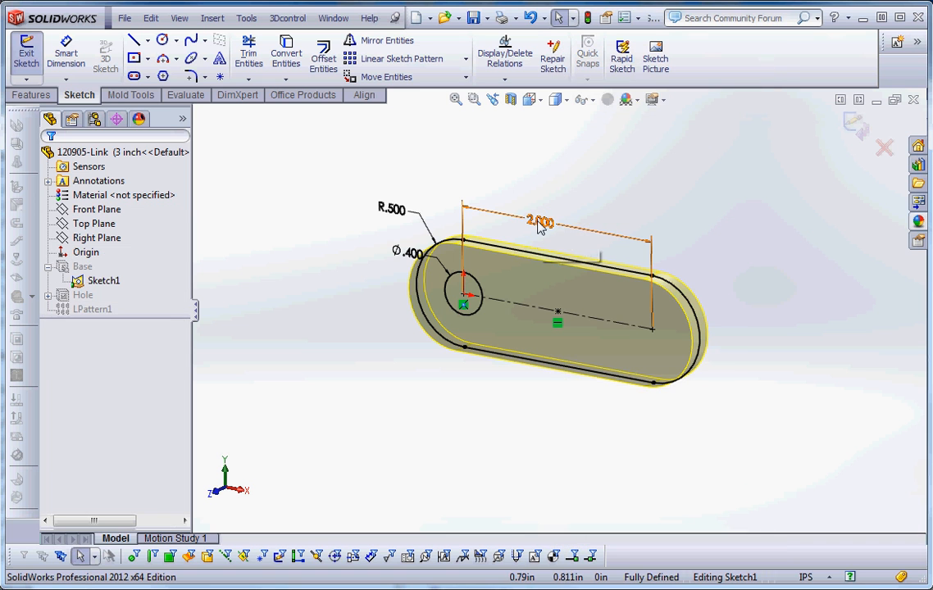
pyautogui.doubleClick(539, 224)
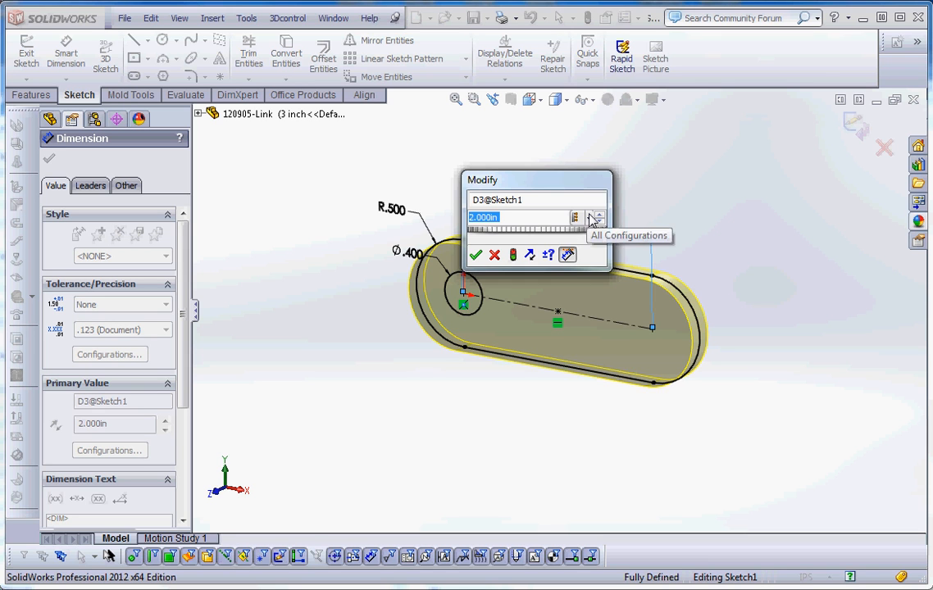
pyautogui.click(589, 220)
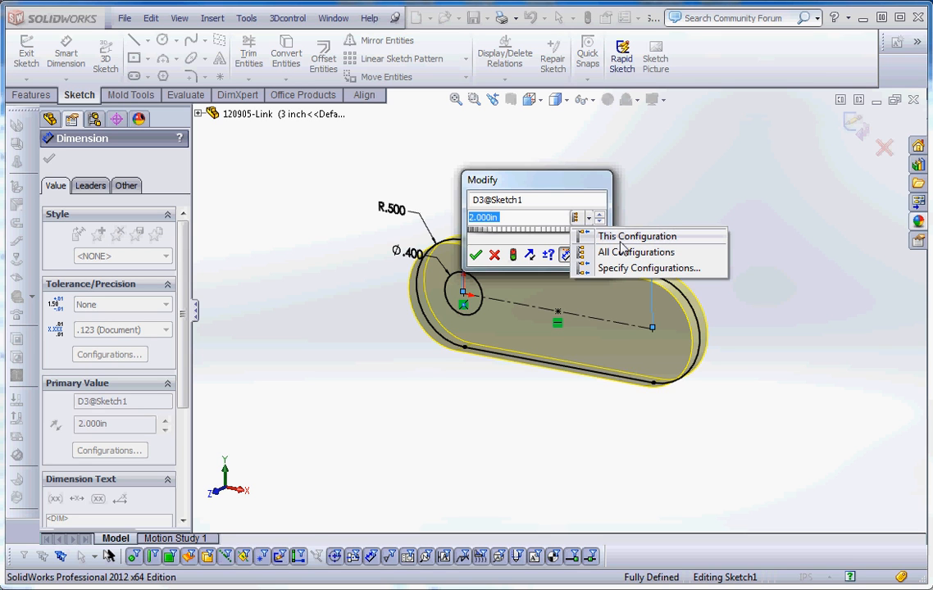
pyautogui.click(620, 239)
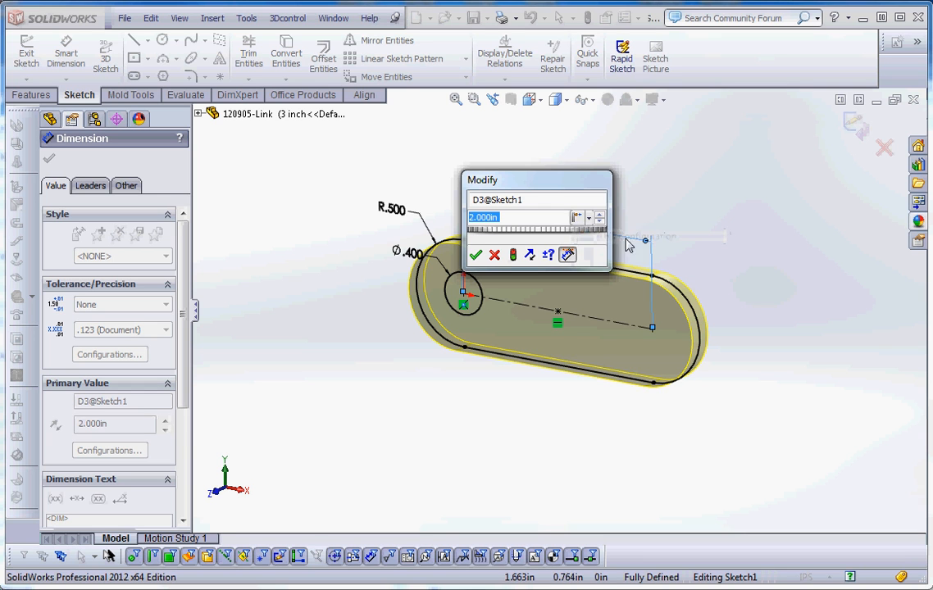
pyautogui.click(589, 219)
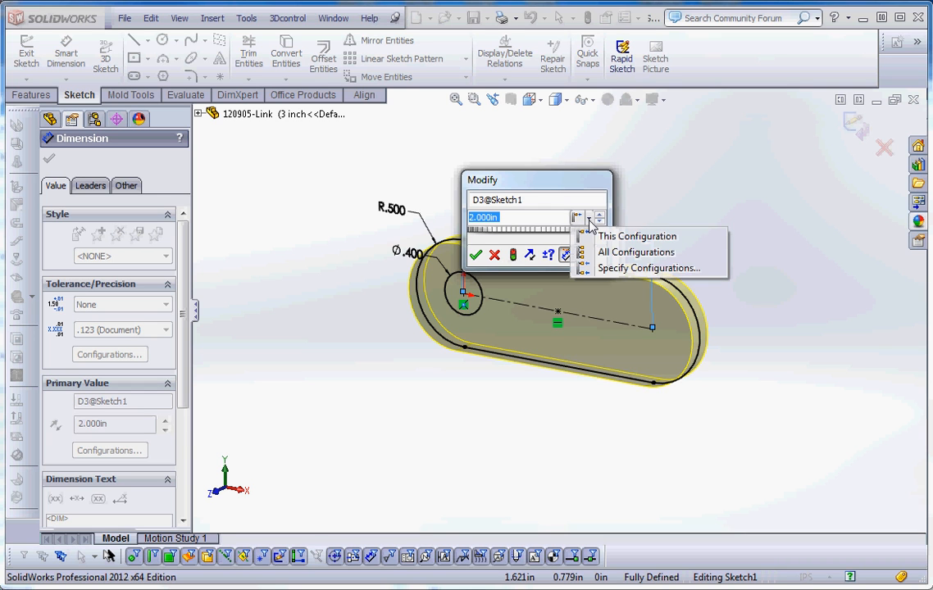
pyautogui.click(647, 267)
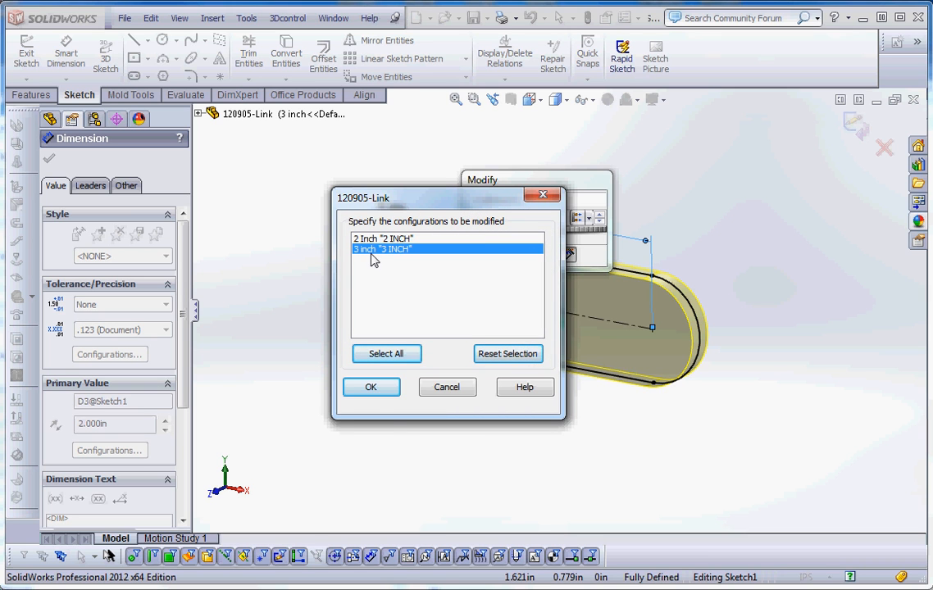
pyautogui.click(375, 388)
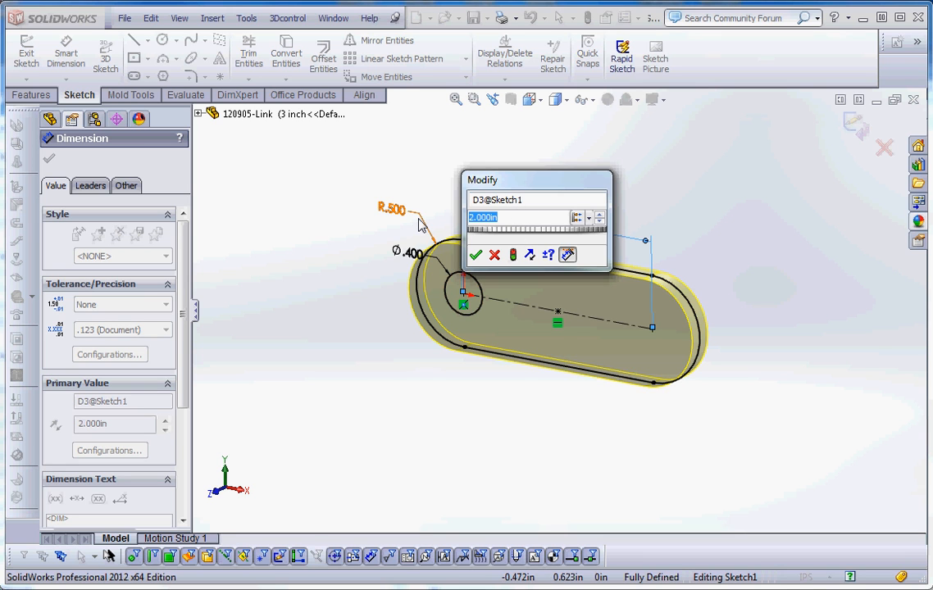
pyautogui.write('3')
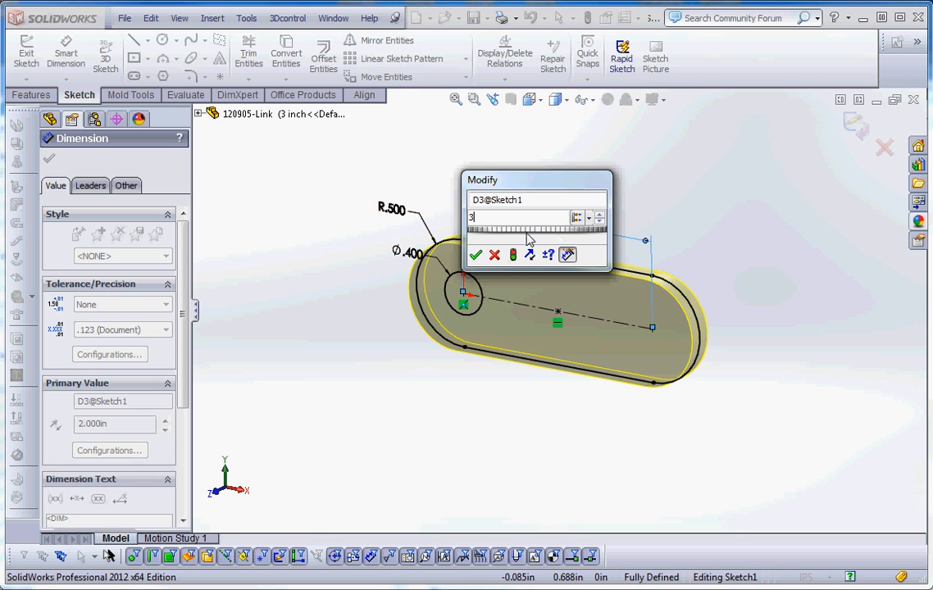
pyautogui.click(476, 255)
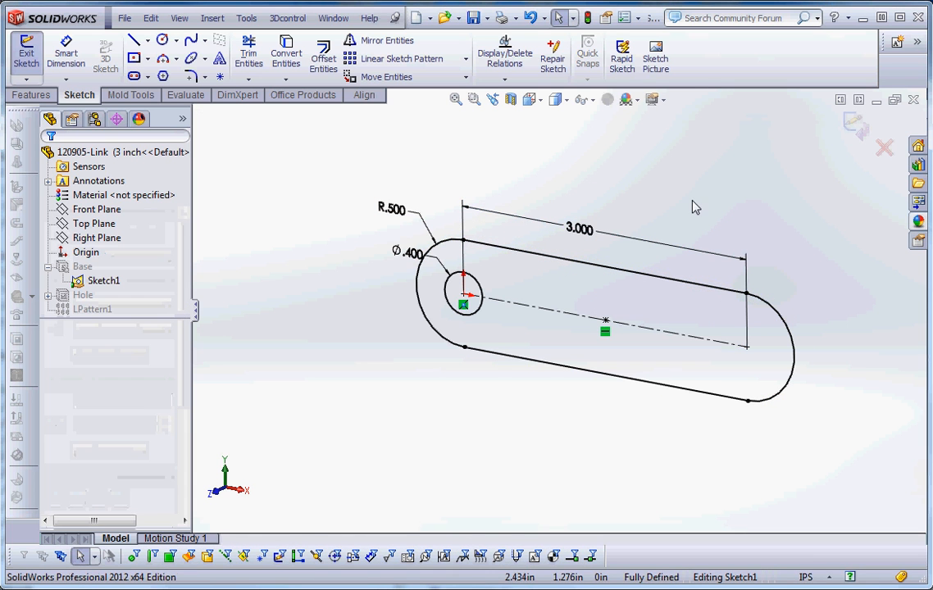
pyautogui.click(588, 18)
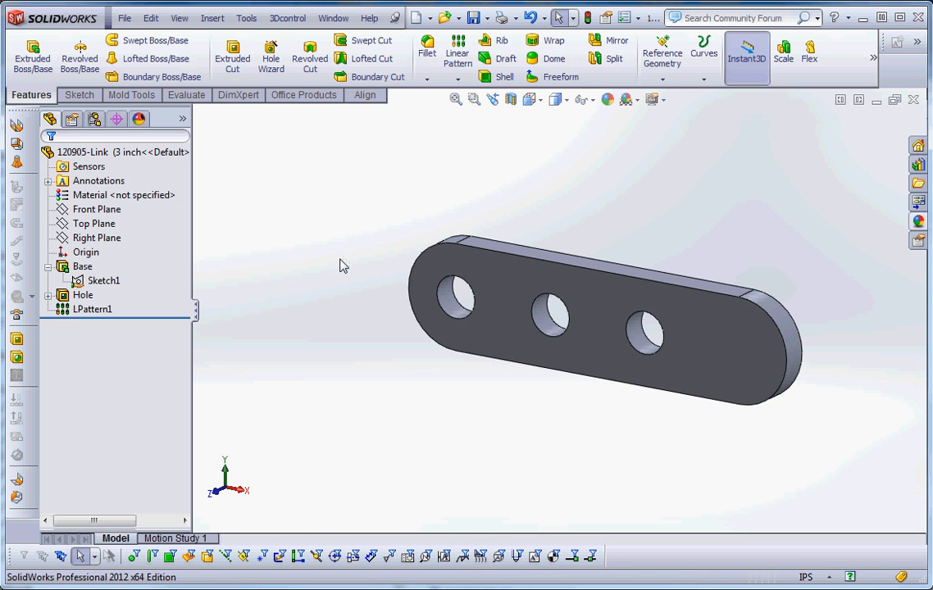
# Switch to the 2 Inch configuration and back to 3 inch to compare the two link lengths
pyautogui.click(95, 120)
pyautogui.doubleClick(110, 167)
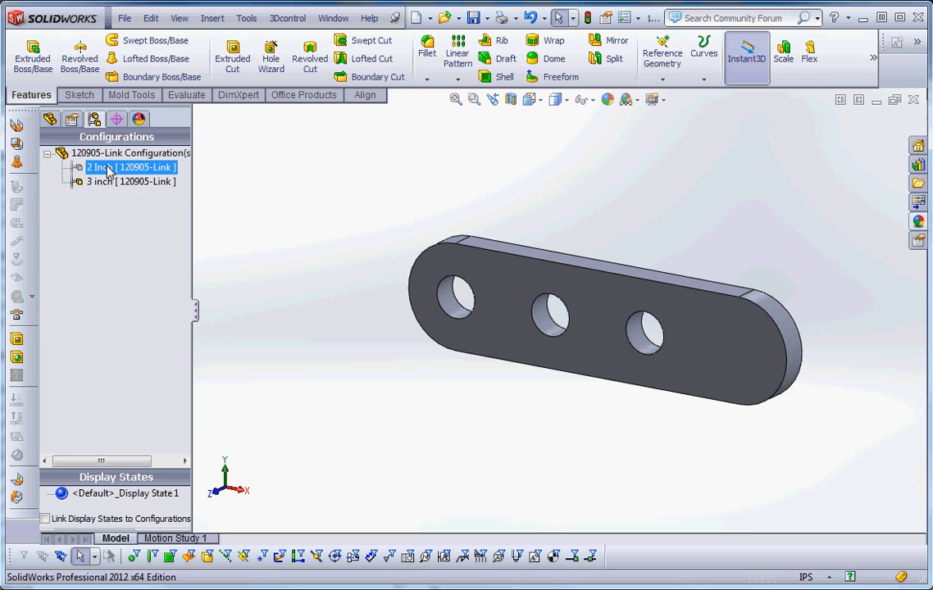
pyautogui.doubleClick(108, 182)
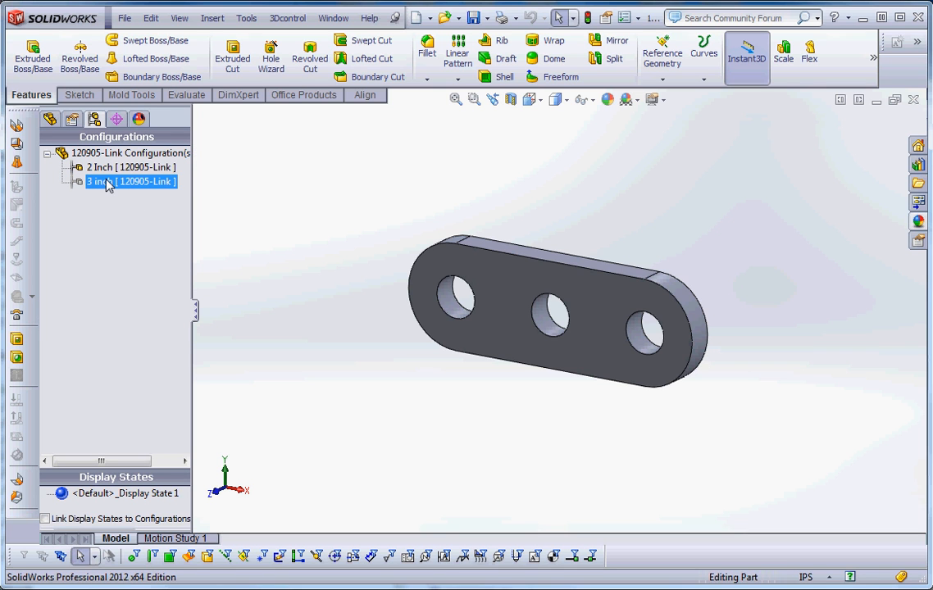